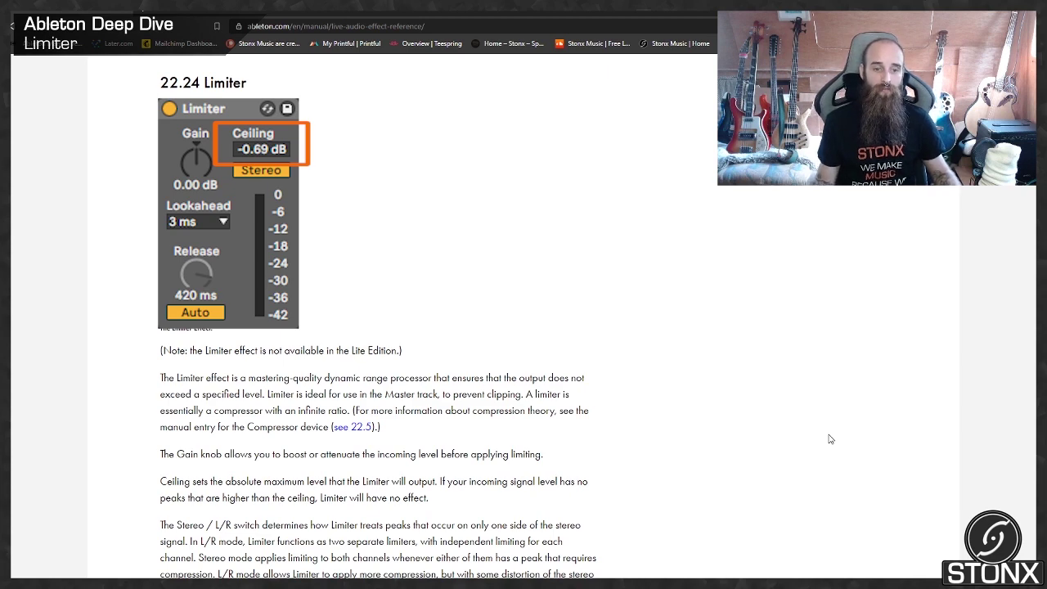
Read the manual's Limiter section, from the Gain and Ceiling descriptions through Stereo / L/R, Lookahead and Release
scroll(857, 504, down, 2)
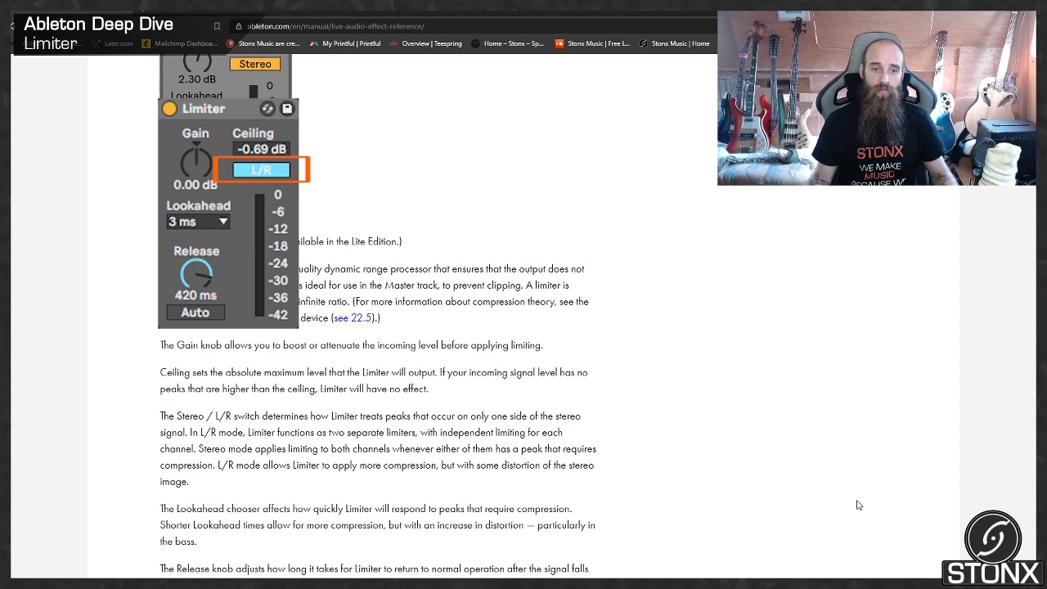
scroll(856, 505, down, 2)
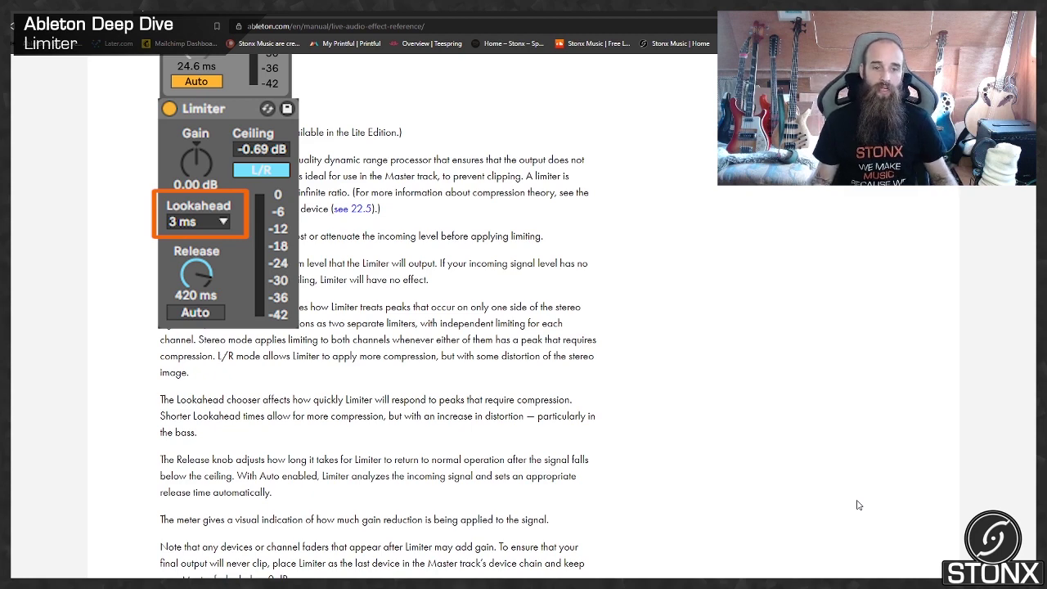
scroll(857, 505, down, 1)
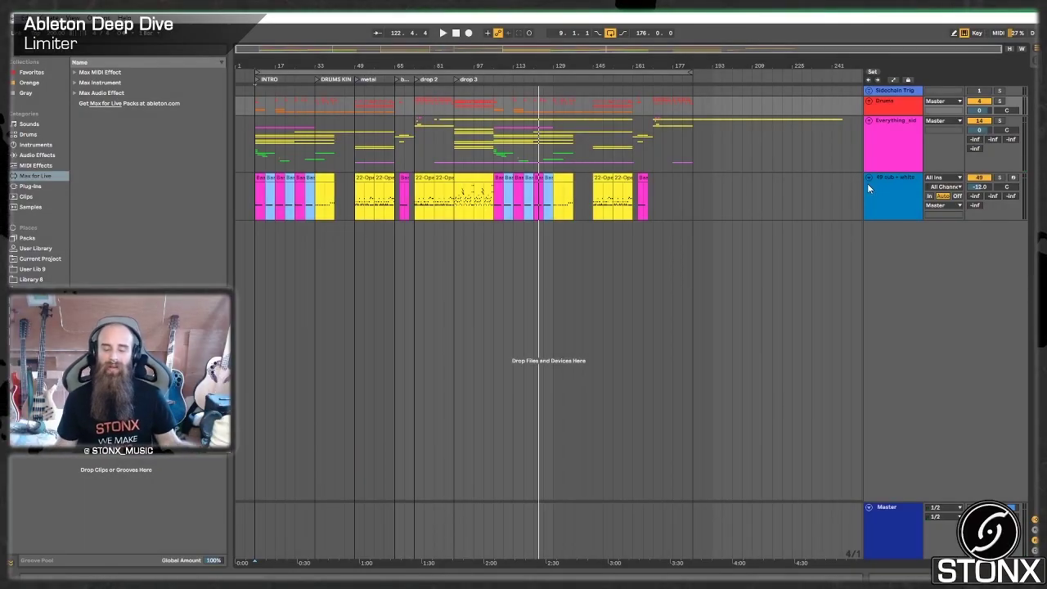
Look over the arrangement's Master, Everything_sid, sub + white noise and sidechain trigger tracks, selecting each in turn
click(900, 529)
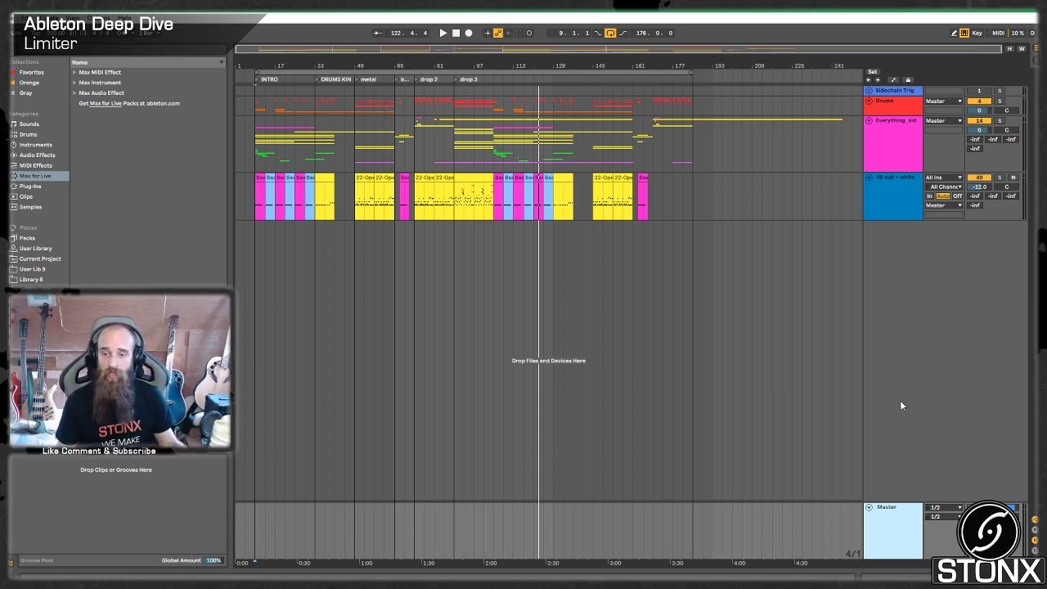
click(921, 210)
click(907, 143)
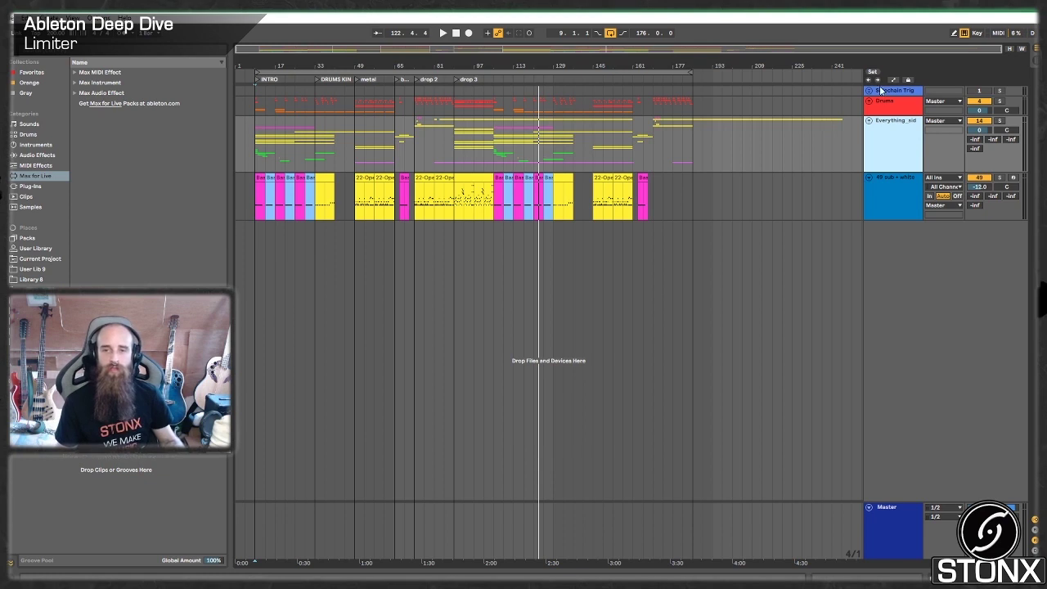
click(898, 200)
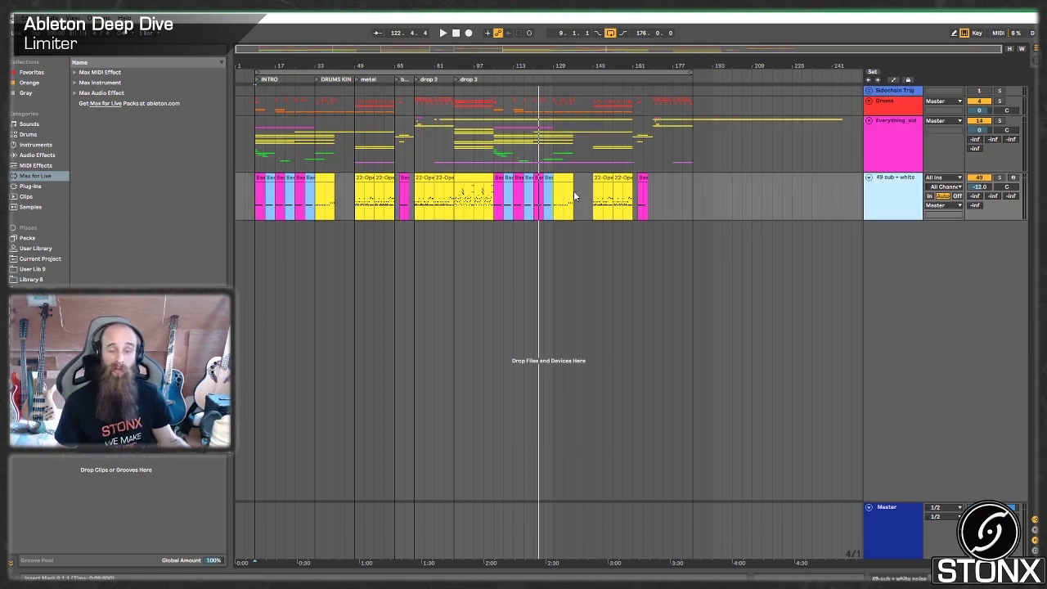
click(881, 92)
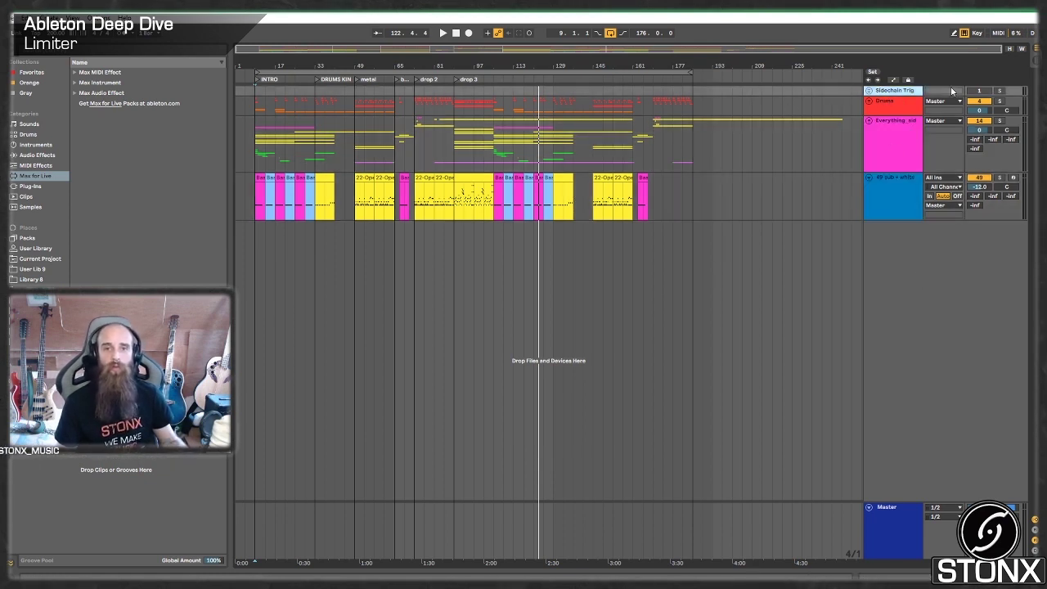
Unfold the Drums group, look over its kick, snare, hats and breaks tracks, and fold it again
click(883, 110)
click(868, 101)
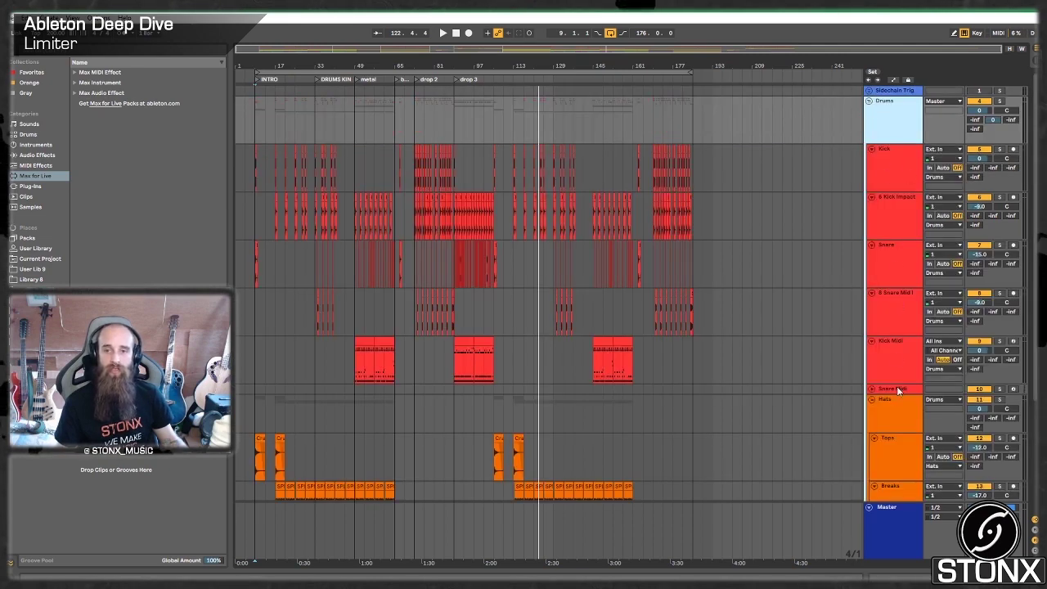
scroll(891, 384, down, 1)
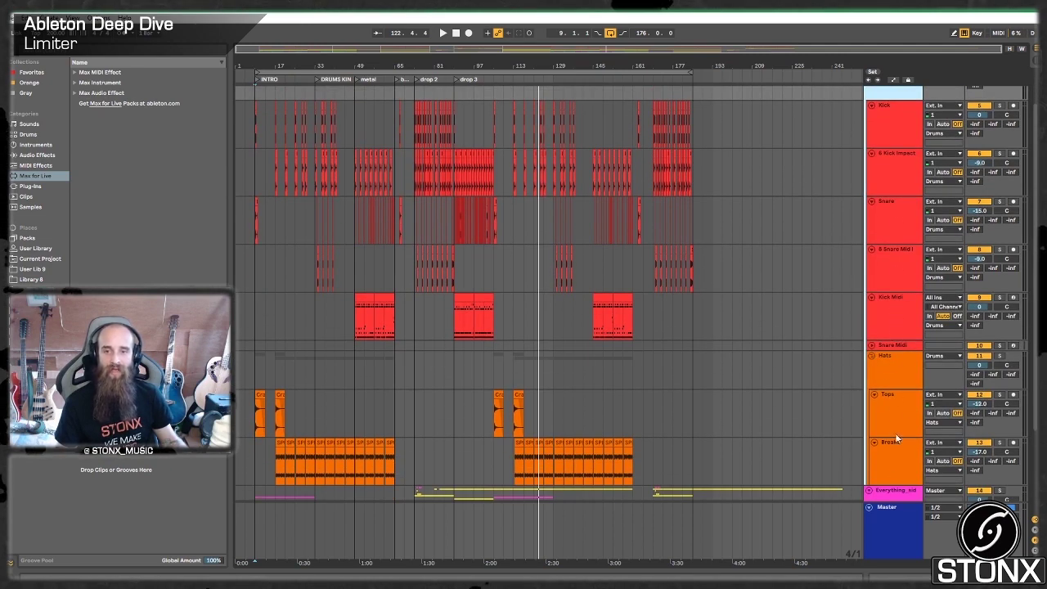
scroll(886, 123, up, 1)
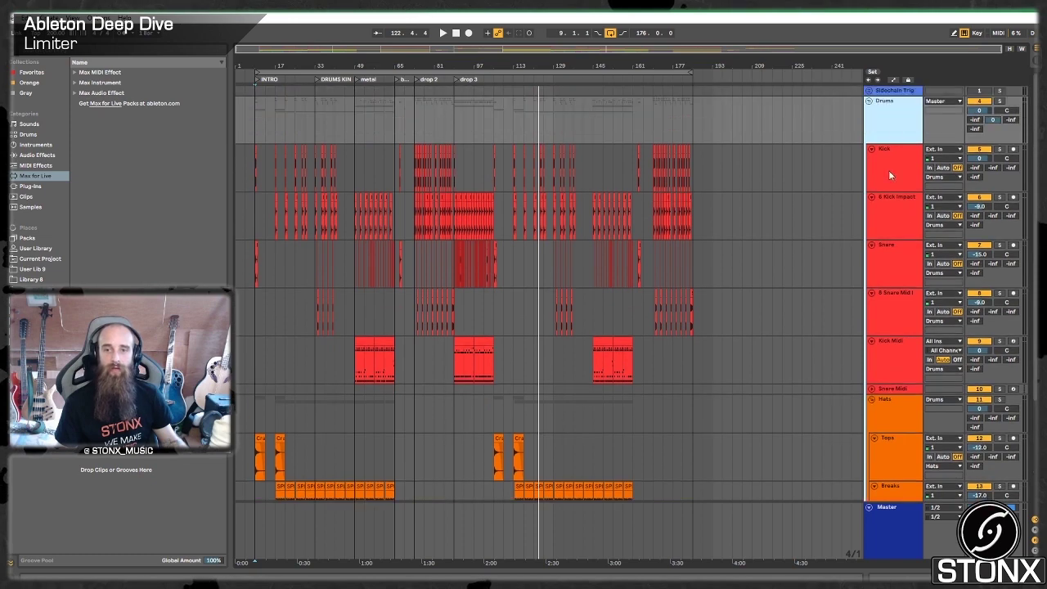
click(868, 101)
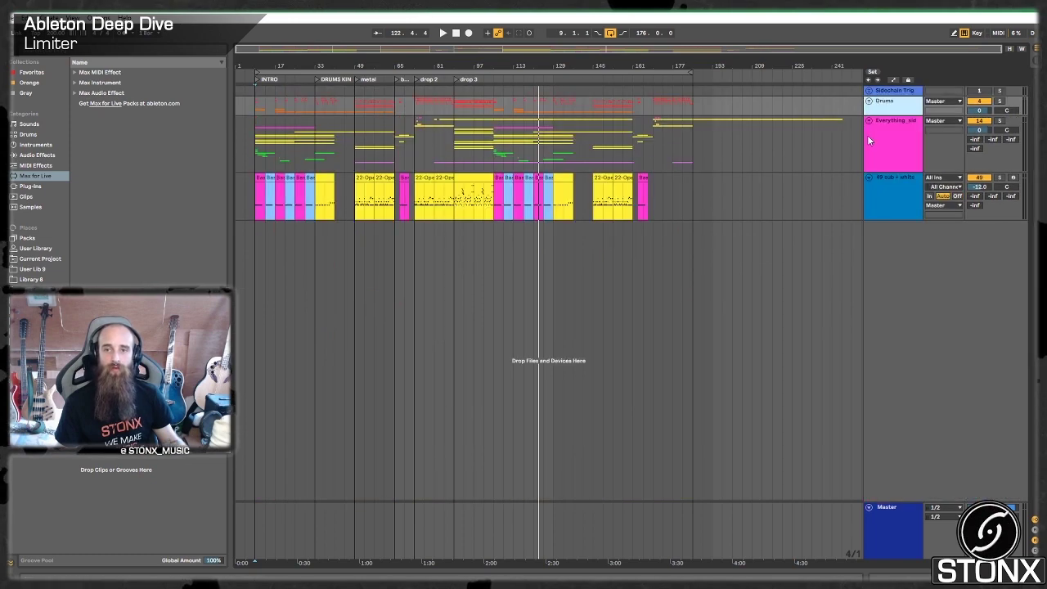
Unfold the Everything_sid group, fold its Bass, Pads and SFX subgroups, and select the sub + white noise track
click(869, 120)
scroll(887, 140, down, 5)
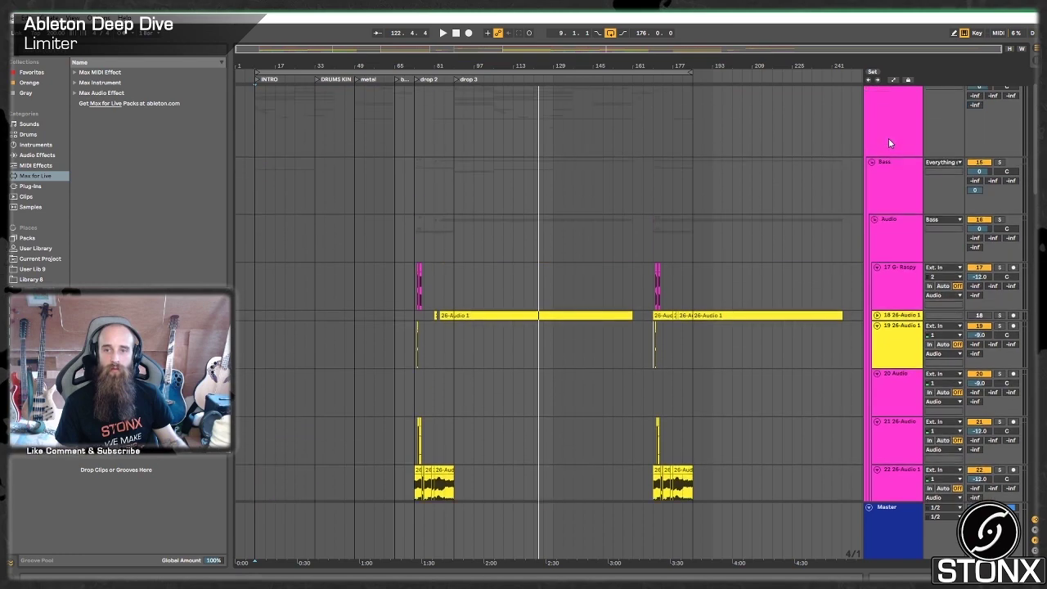
click(872, 162)
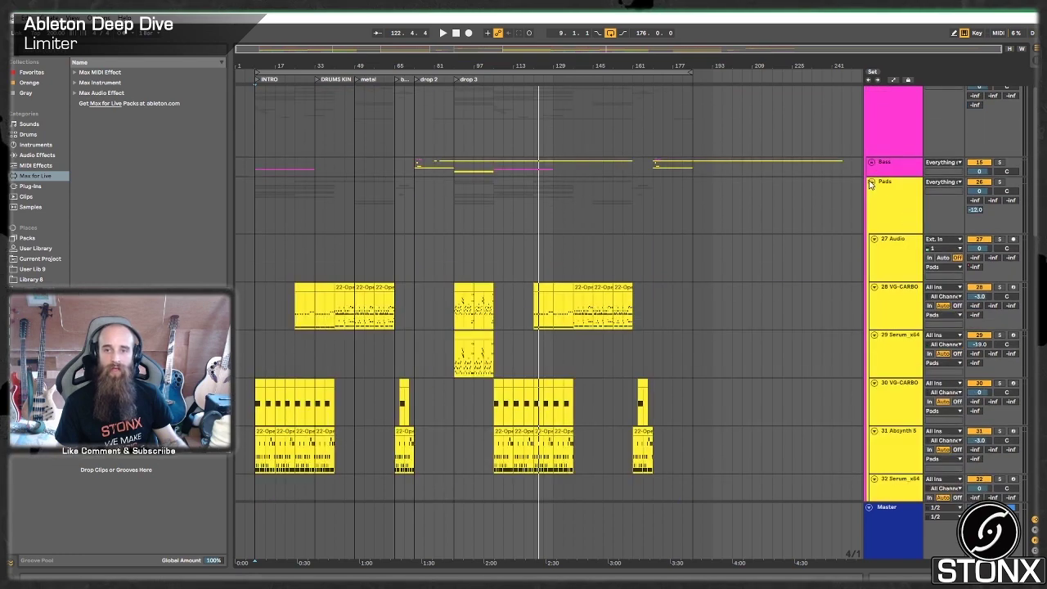
click(870, 183)
click(872, 201)
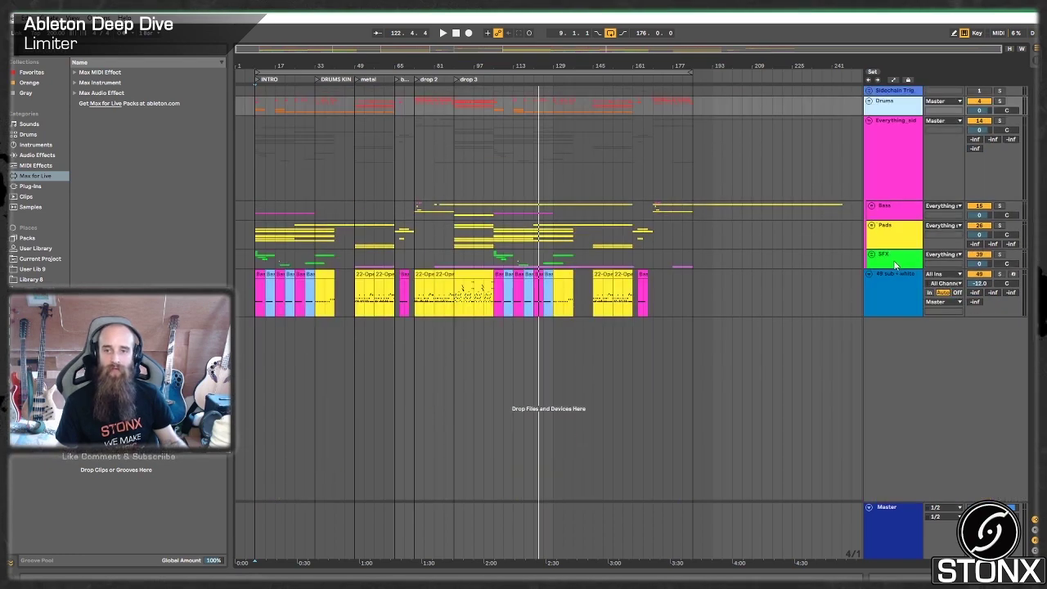
click(910, 313)
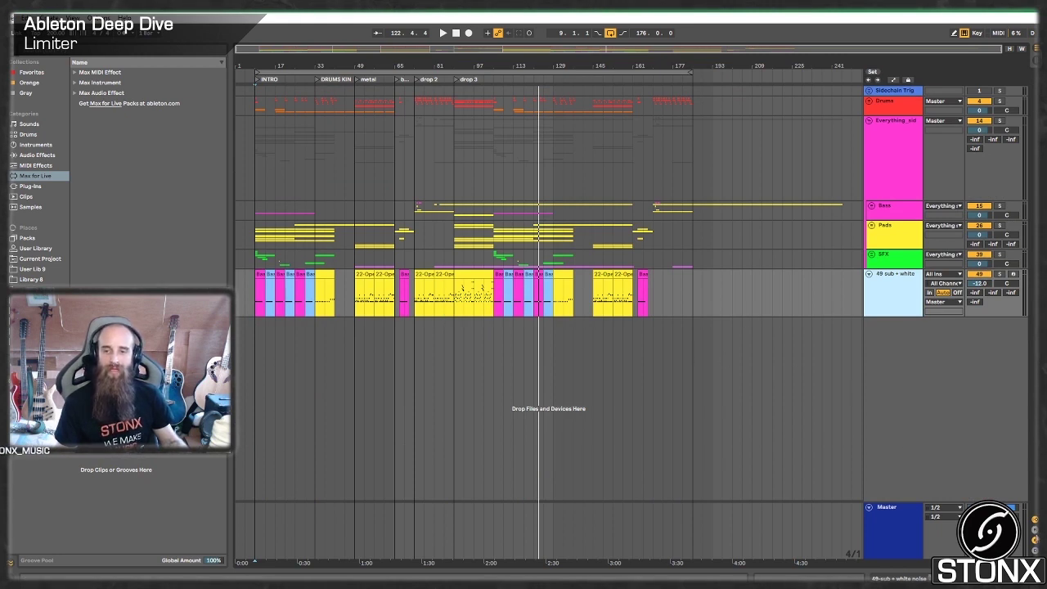
Show the return tracks and go through Reverb, Drum bus 1, Drum bus 2 and Crushem
key(ctrl+alt+r)
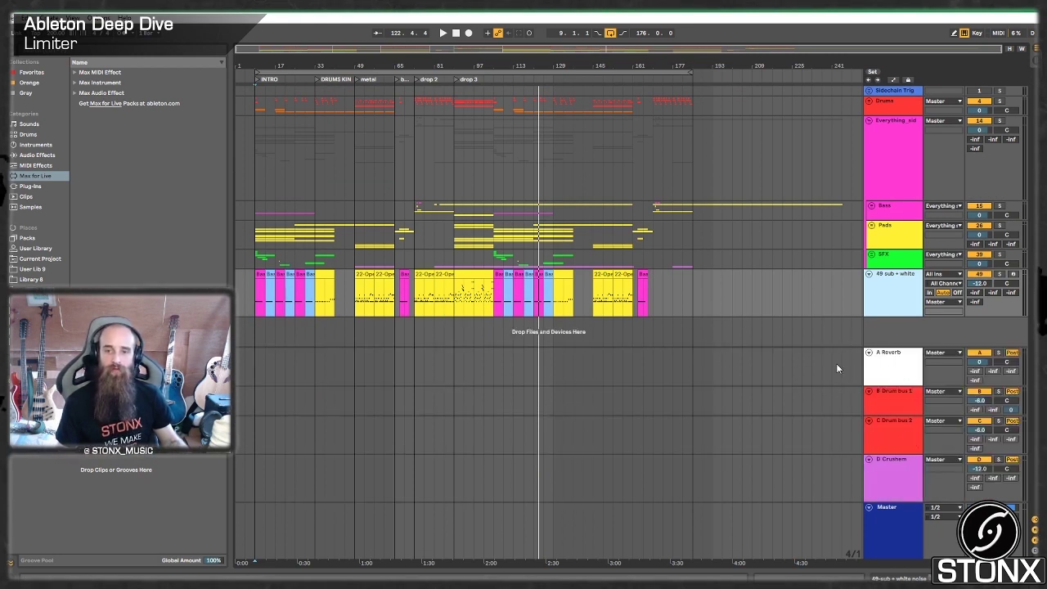
click(897, 361)
click(903, 401)
click(889, 439)
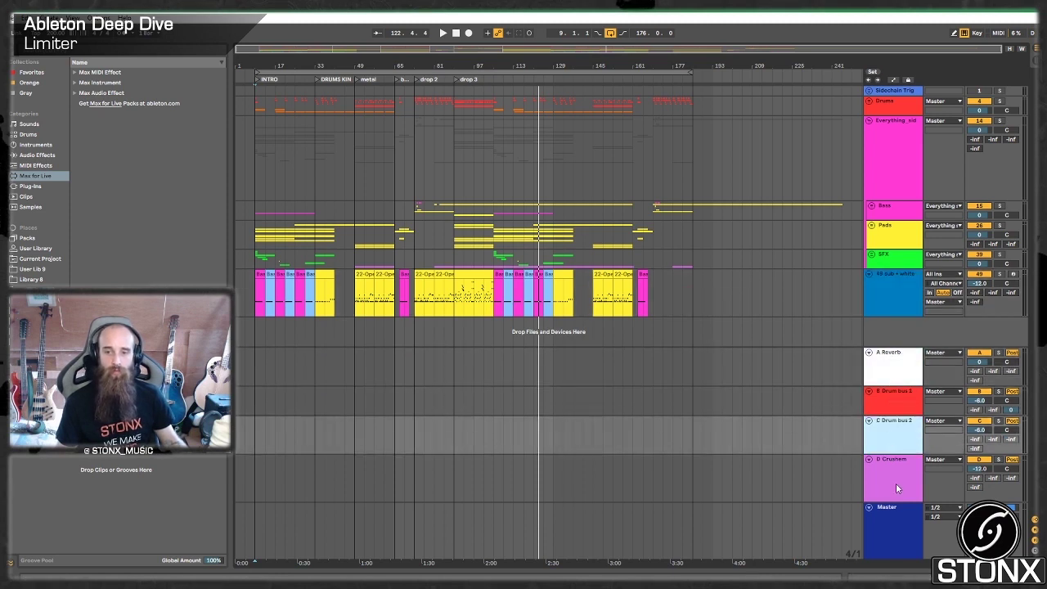
click(898, 488)
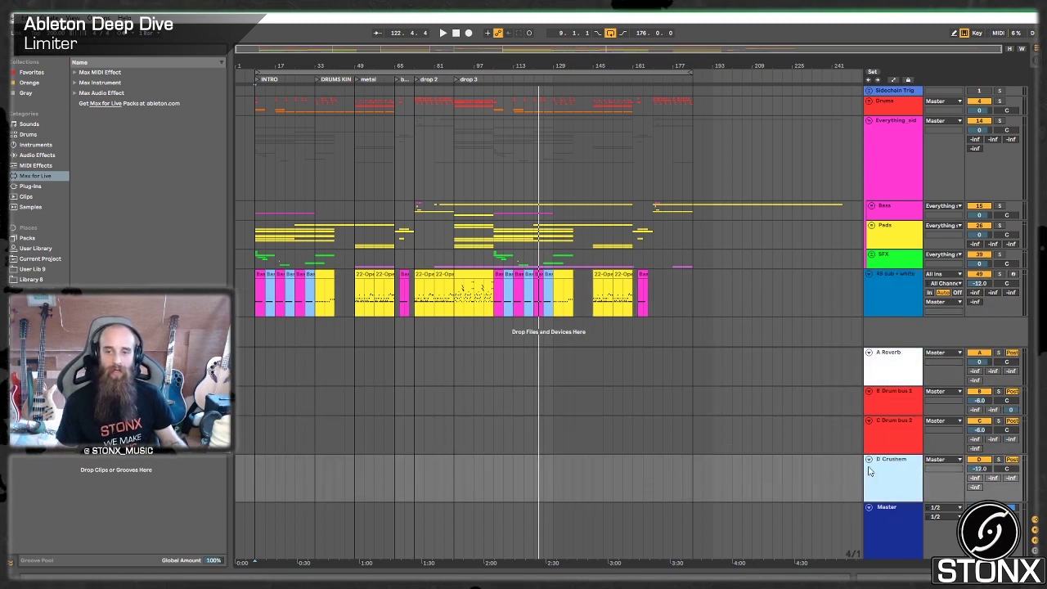
Show the device chain of the Crushem return and of the Master, and bring up the presets for the Master's limiter
double_click(905, 490)
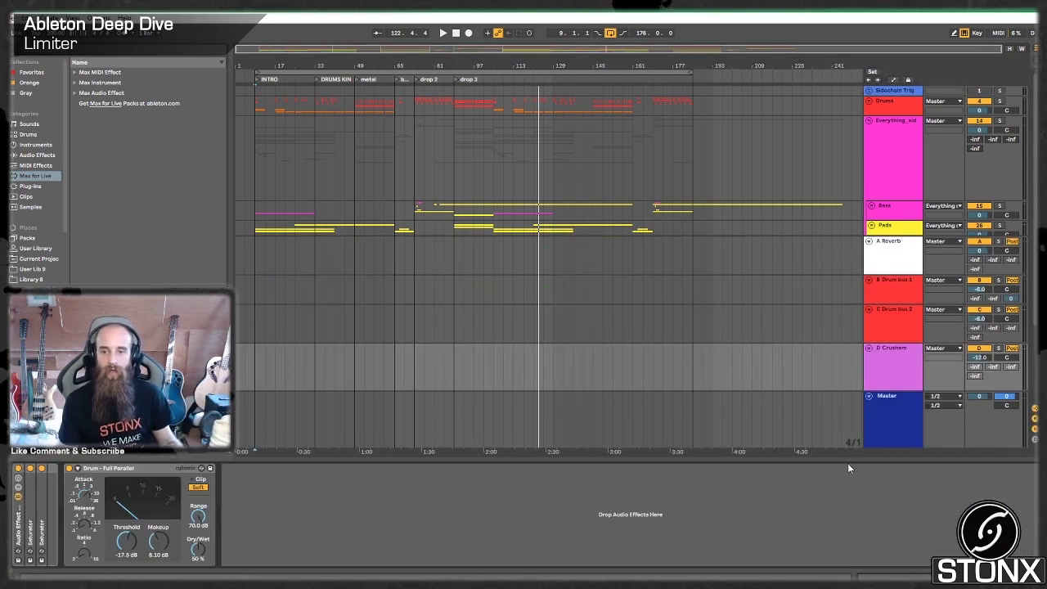
click(891, 417)
click(38, 469)
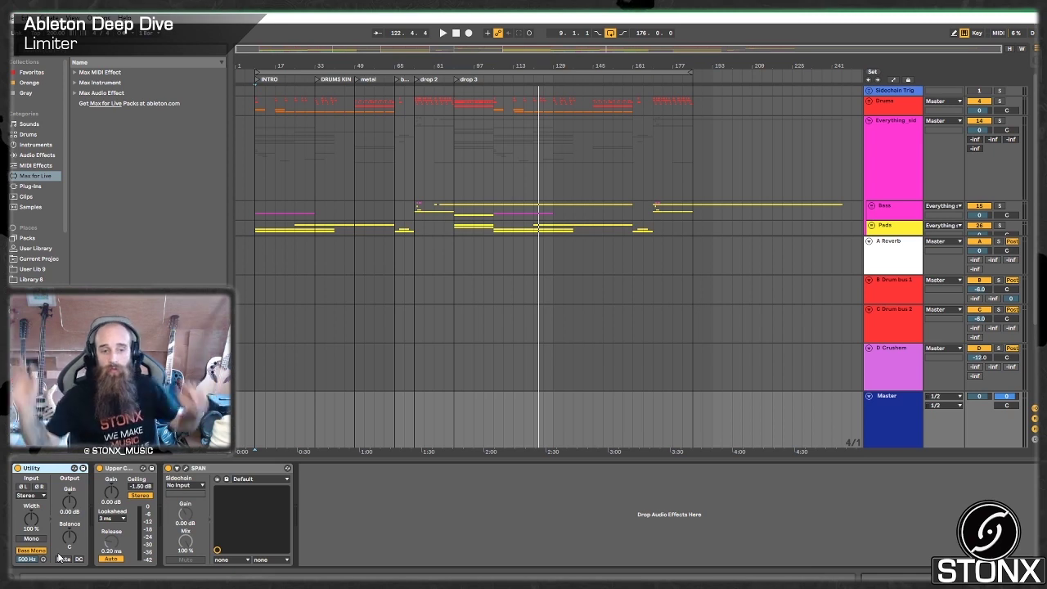
click(129, 469)
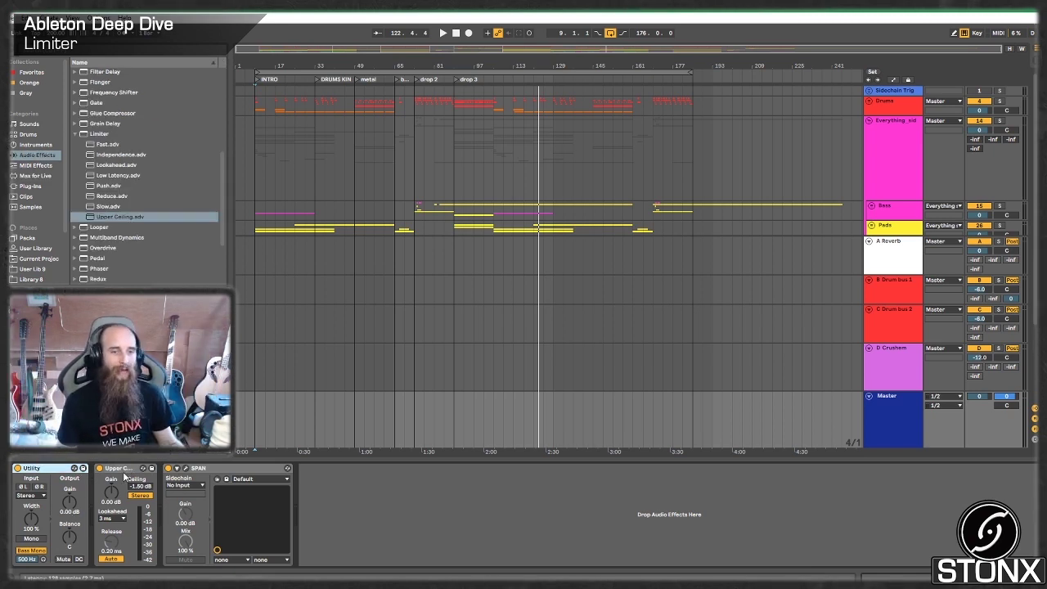
click(124, 470)
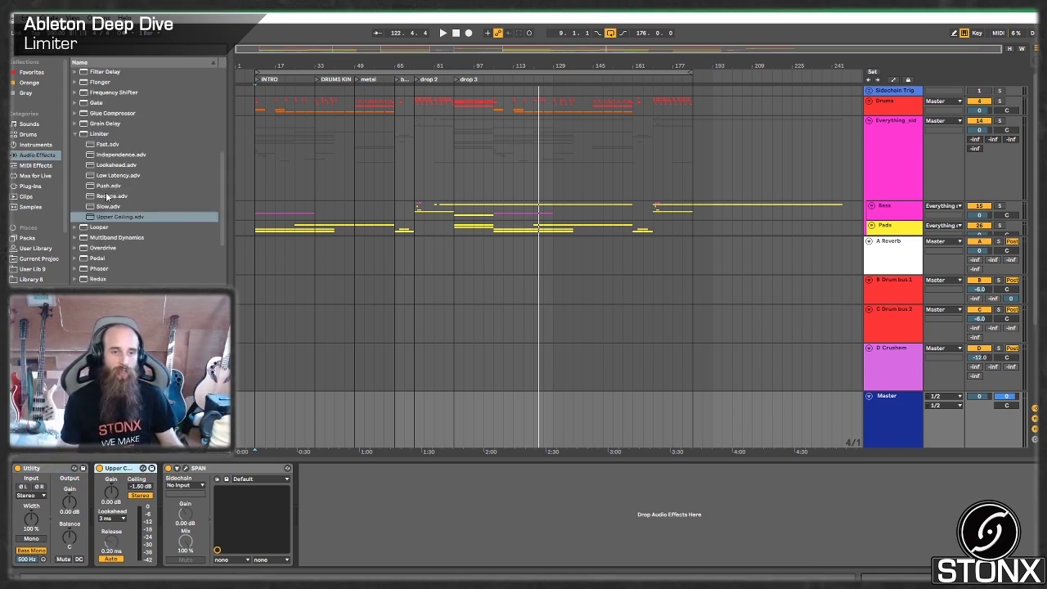
Add a second Upper Ceiling limiter before SPAN on the Master, group it into an Audio Effect Rack, and delete that rack
drag(135, 217, 169, 520)
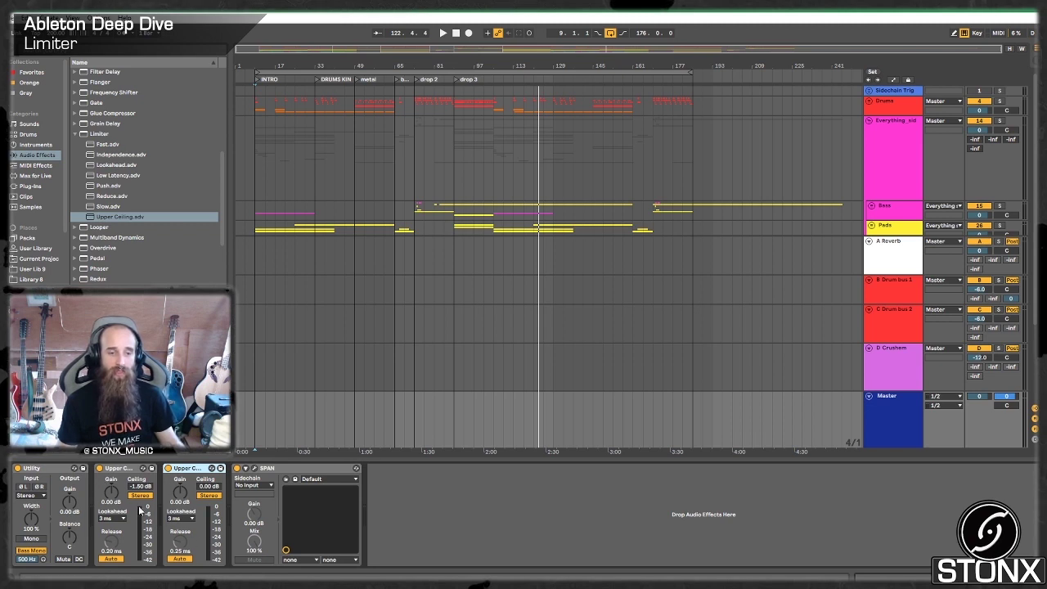
right_click(190, 471)
click(208, 536)
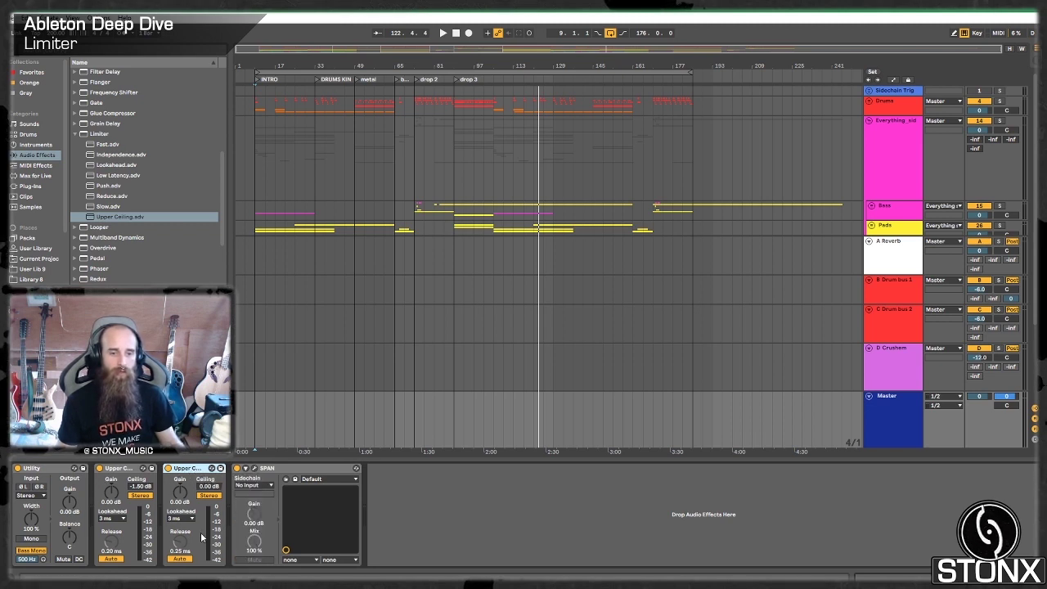
click(167, 521)
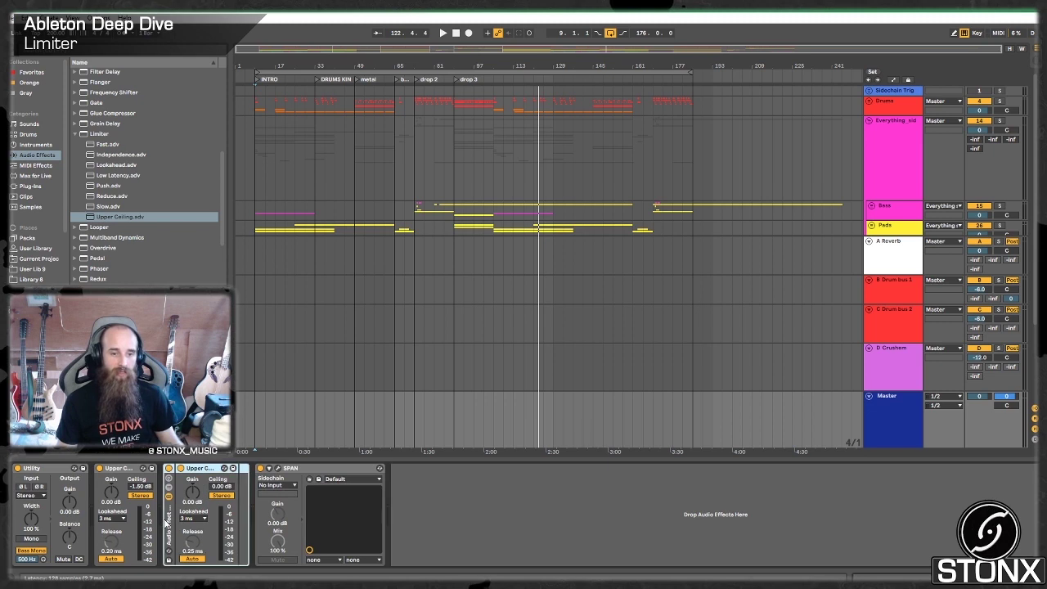
key(Delete)
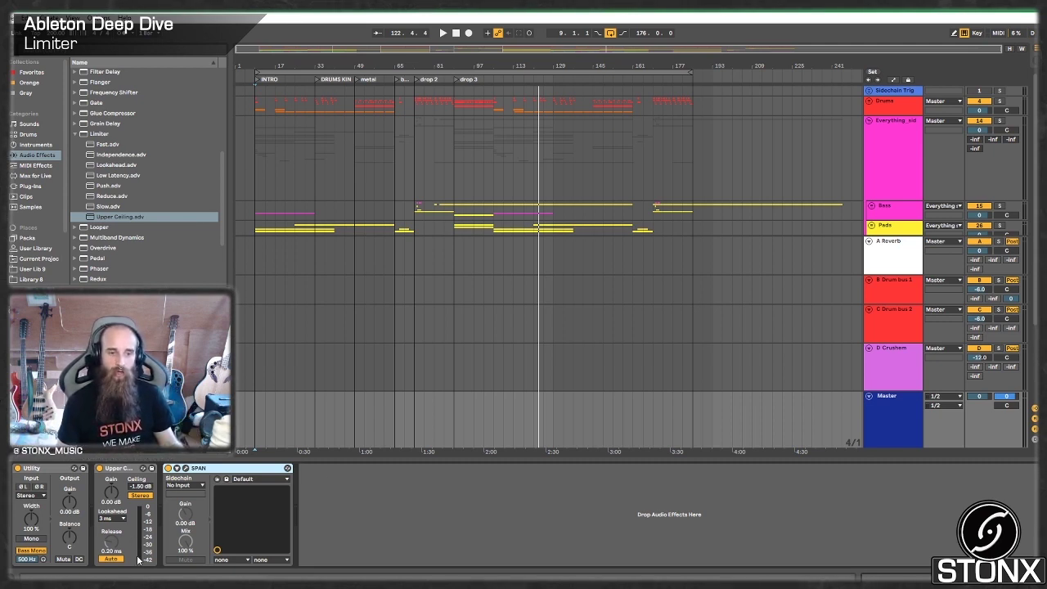
Try a ceiling of -0.1 dB on the Master's limiter and return it to -1.5 dB
click(147, 497)
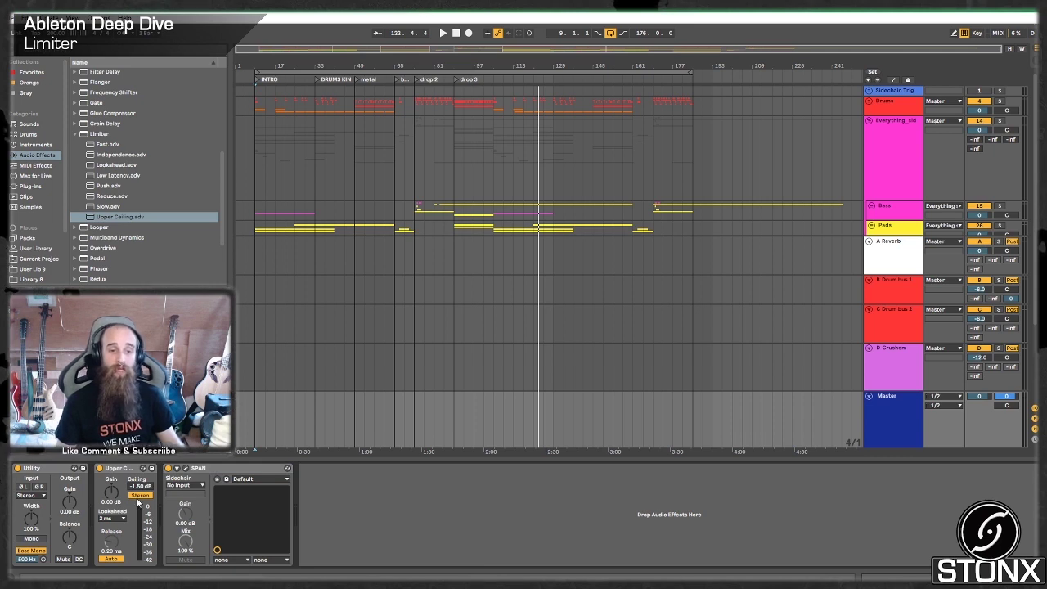
text(-0.3)
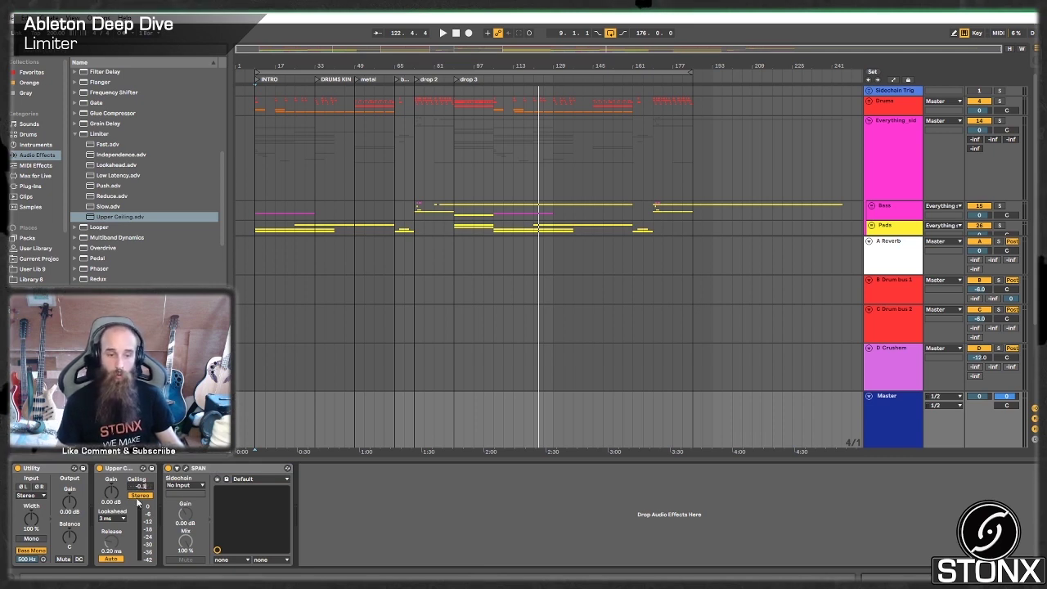
key(Return)
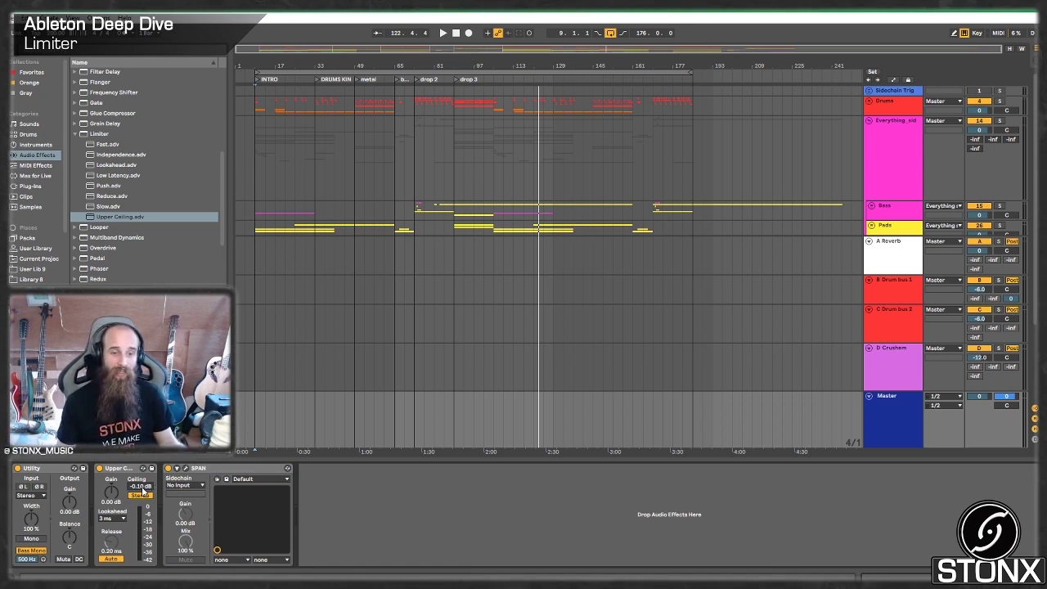
text(-1.5)
key(Return)
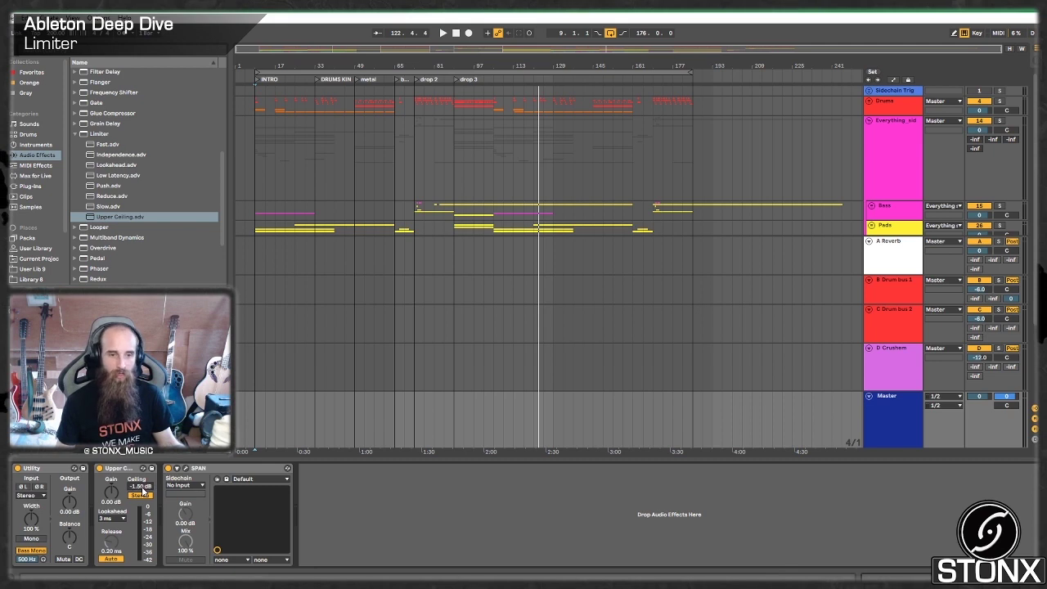
Play the song from the start of the INTRO at bar 9 with the Master's devices shown, watching the limiter's meter
click(255, 109)
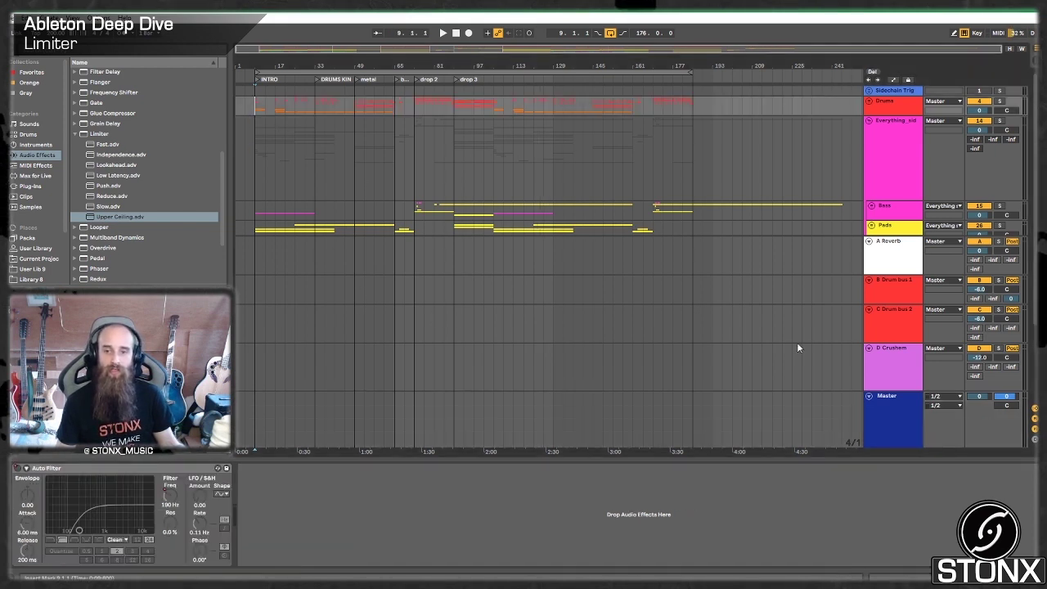
click(889, 420)
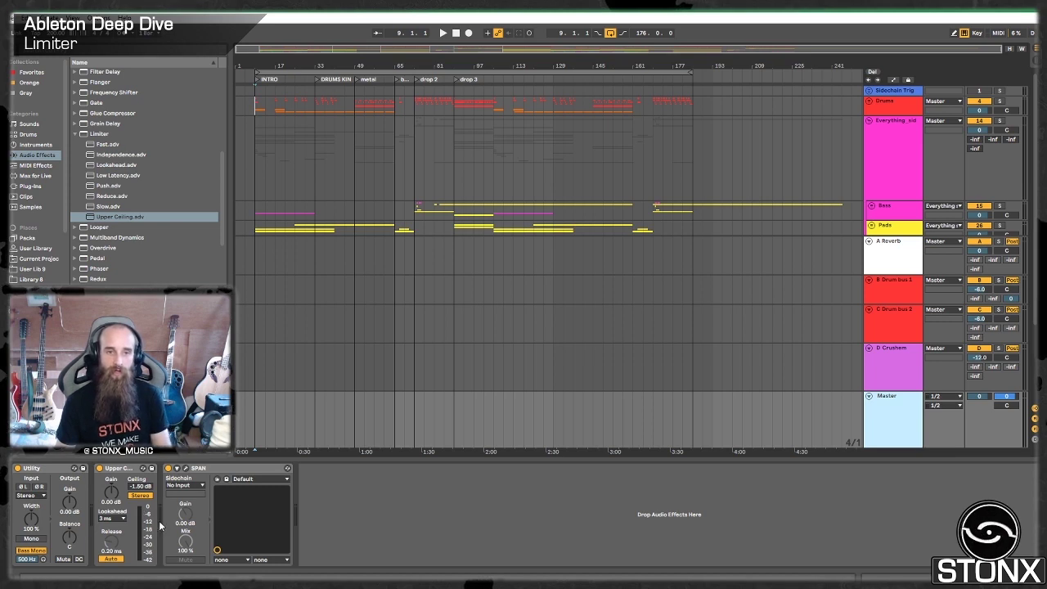
key(space)
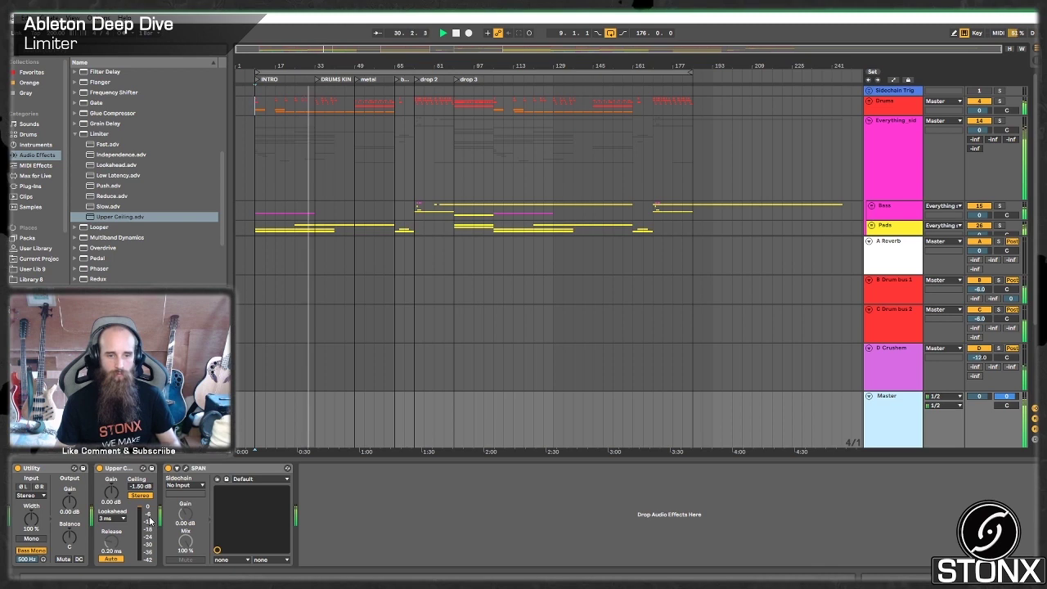
key(space)
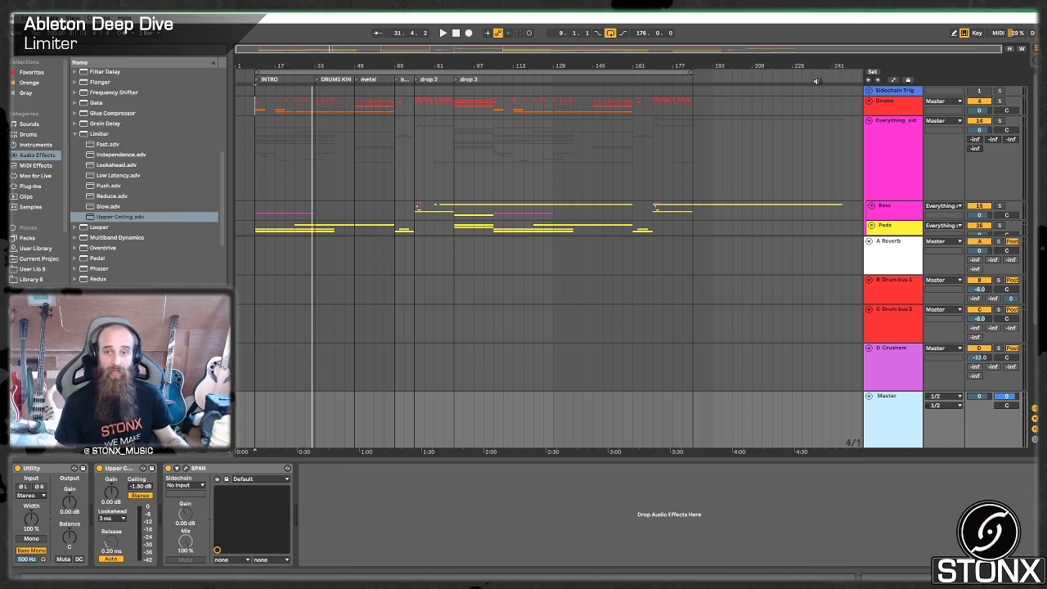
Unfold the Drums group and solo its Kick track
click(868, 103)
click(998, 150)
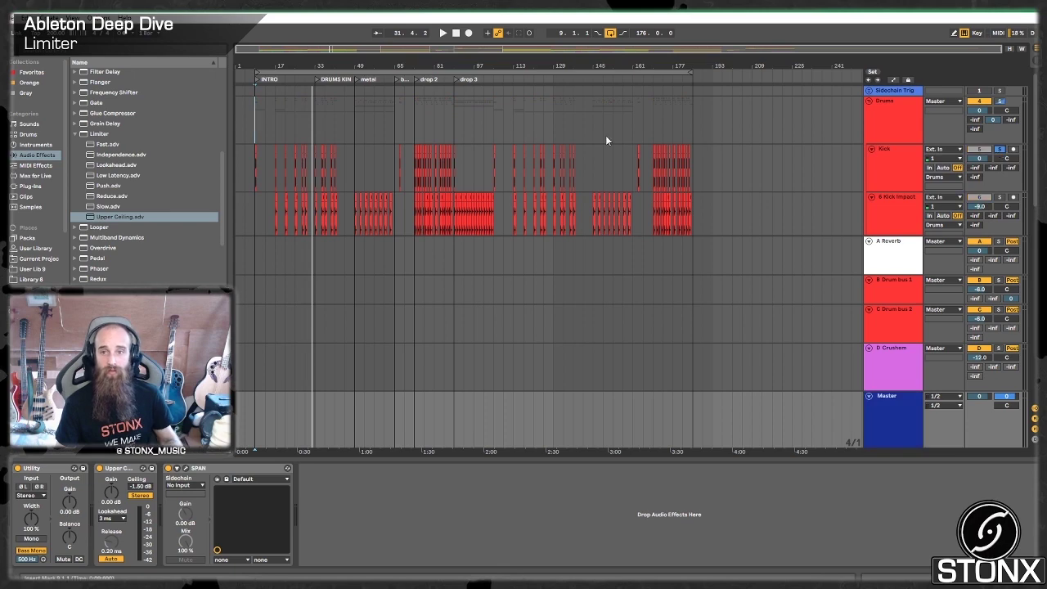
Play the soloed Kick from the start of the INTRO, unsolo it and lower its volume to -3 dB
click(258, 123)
key(space)
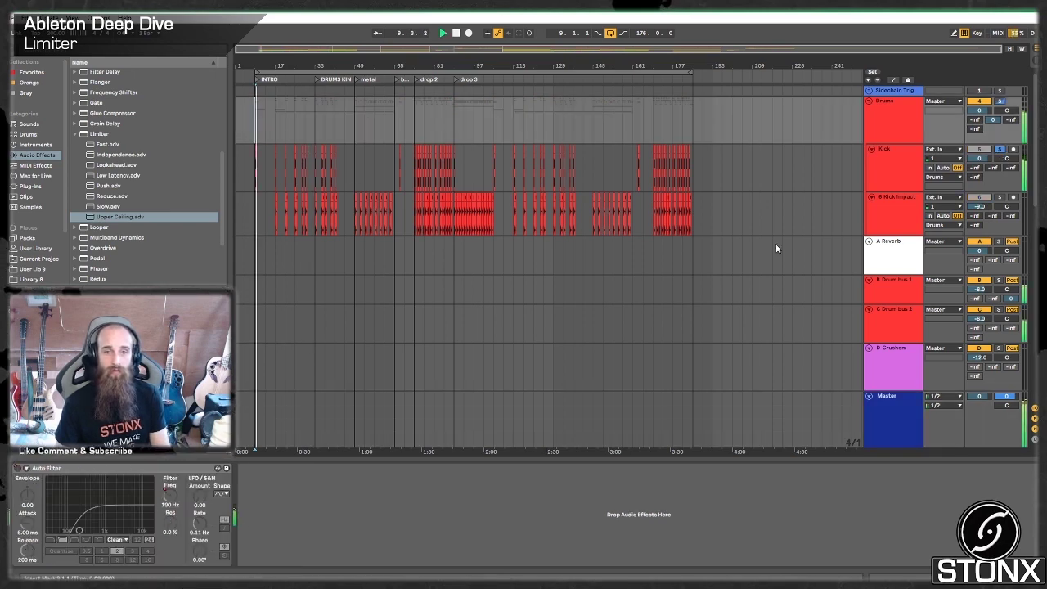
key(space)
click(897, 159)
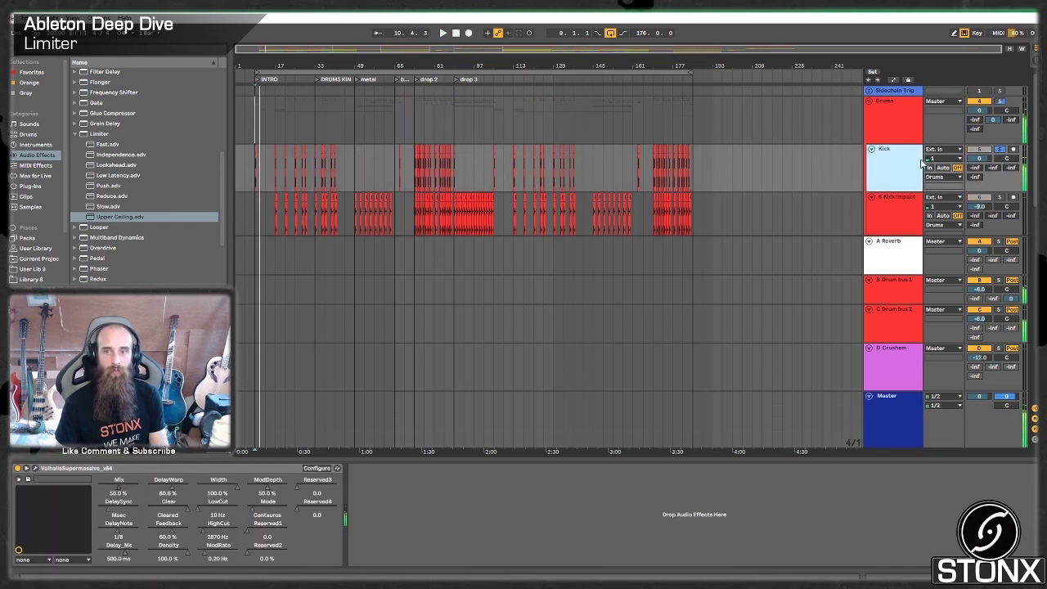
click(999, 151)
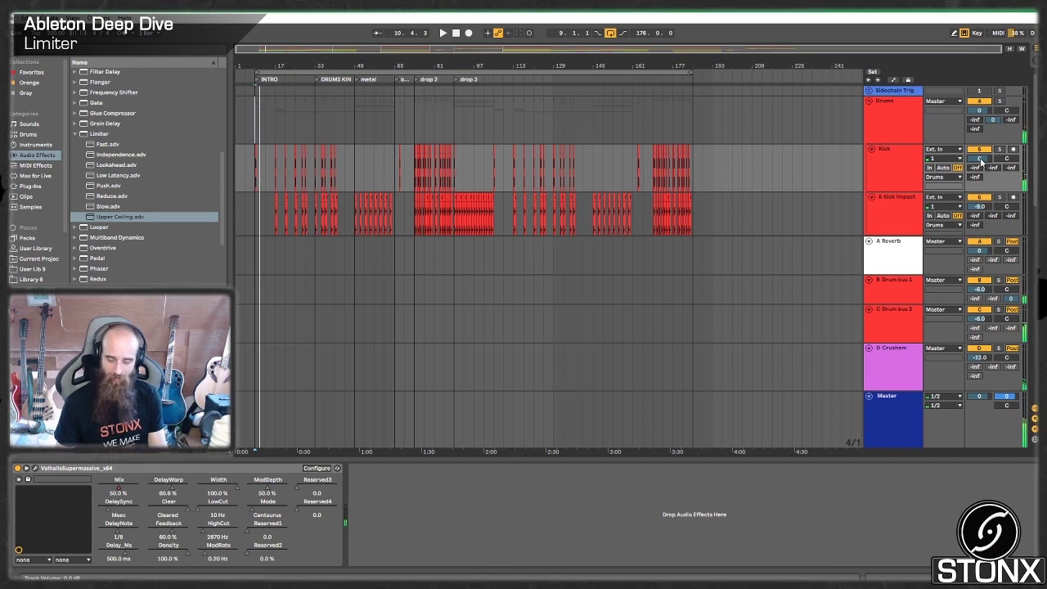
Play the full song from the INTRO with the Master's devices shown, checking the limiter's meter
click(892, 434)
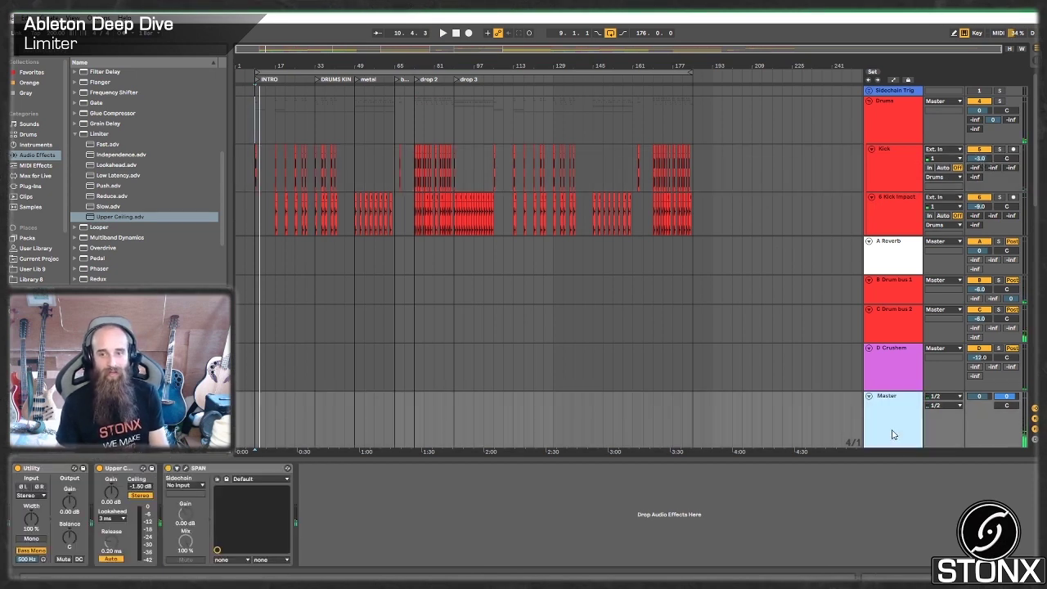
key(space)
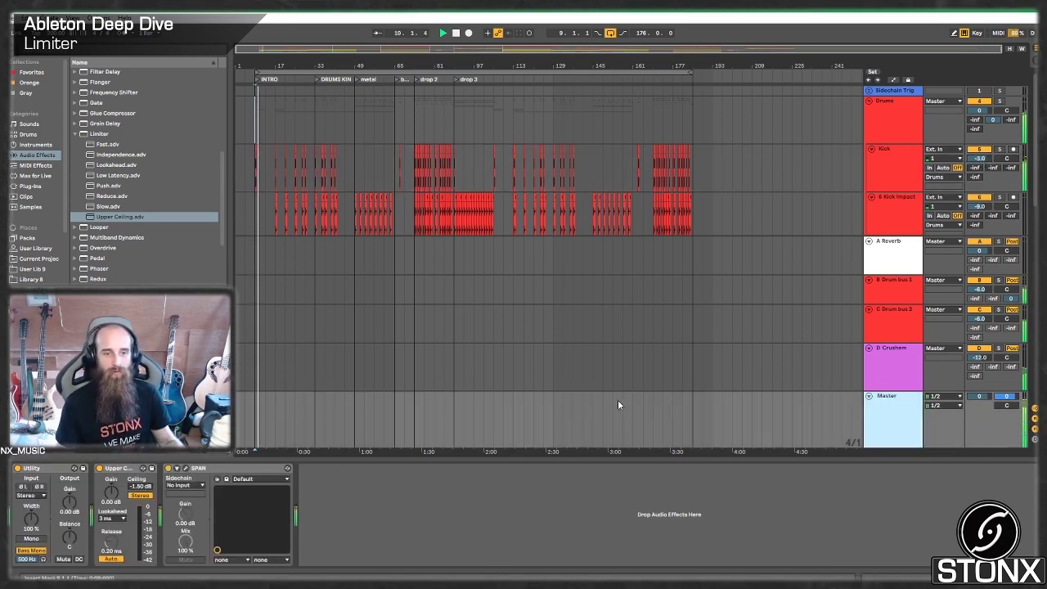
scroll(327, 237, down, 3)
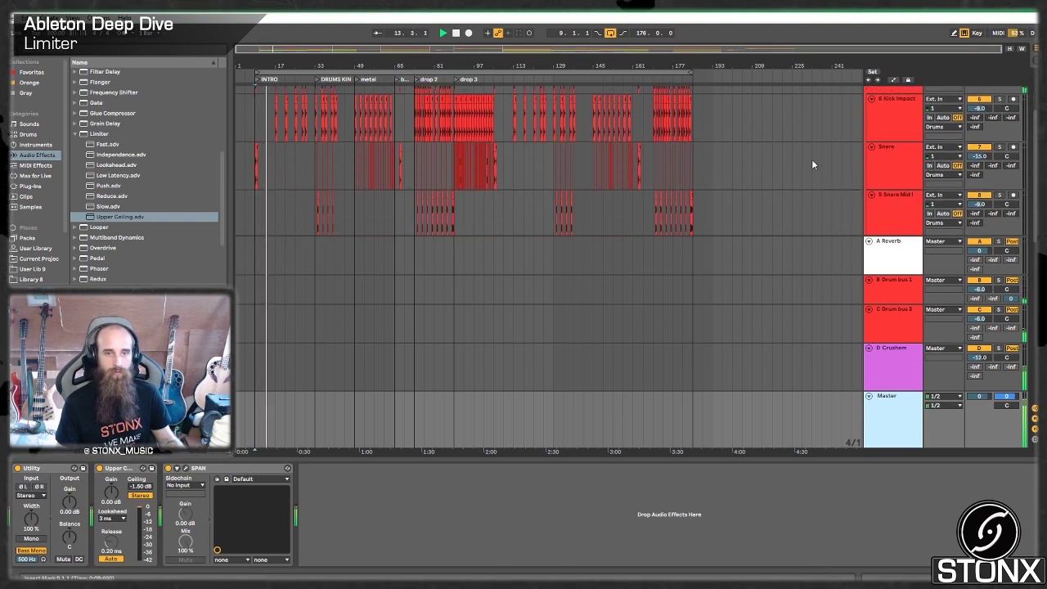
Audition the Snare track soloed from the start of the INTRO and unsolo it
click(254, 131)
key(space)
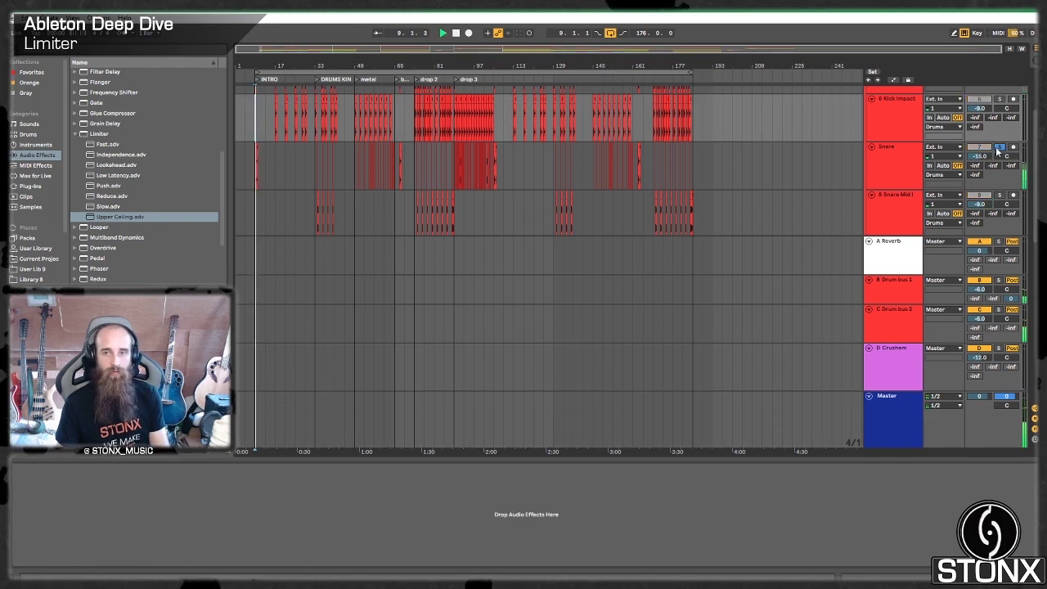
click(998, 147)
scroll(772, 206, down, 3)
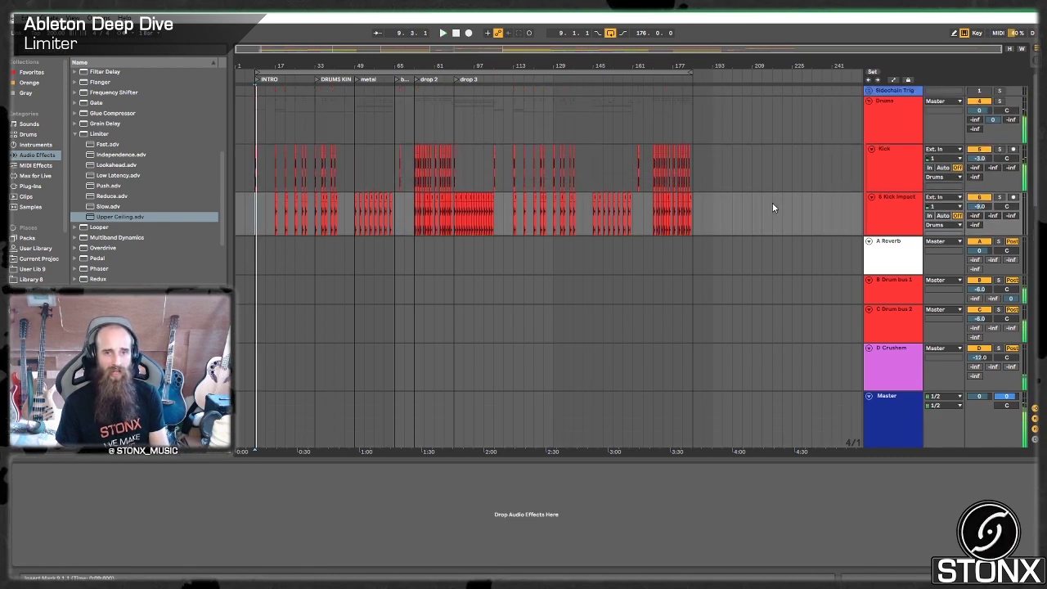
Audition the Tops track in the Hats group soloed from the INTRO and unsolo it
scroll(813, 213, down, 3)
scroll(602, 219, up, 1)
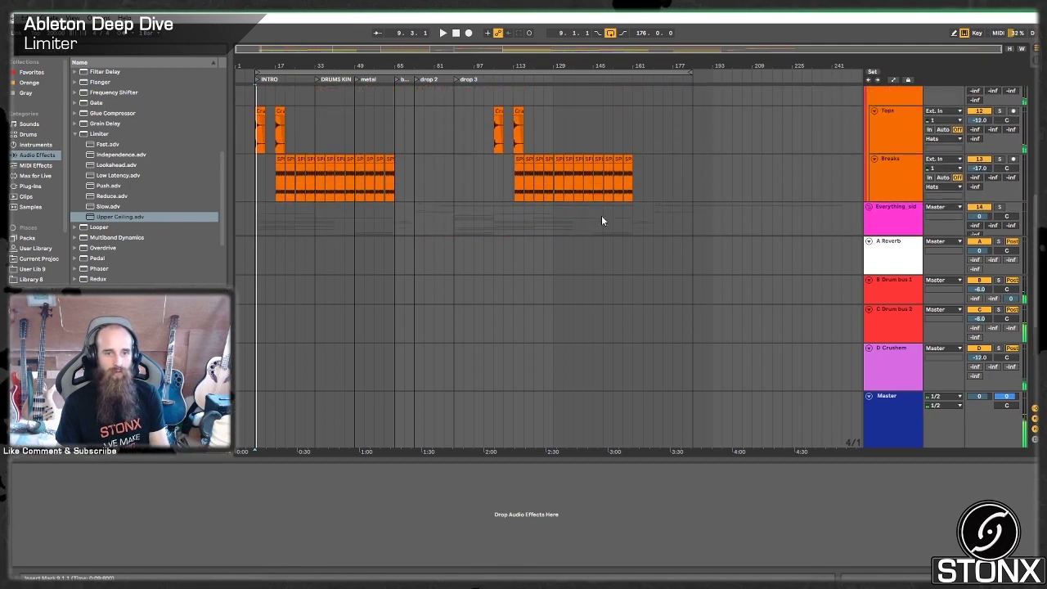
click(1008, 124)
click(999, 111)
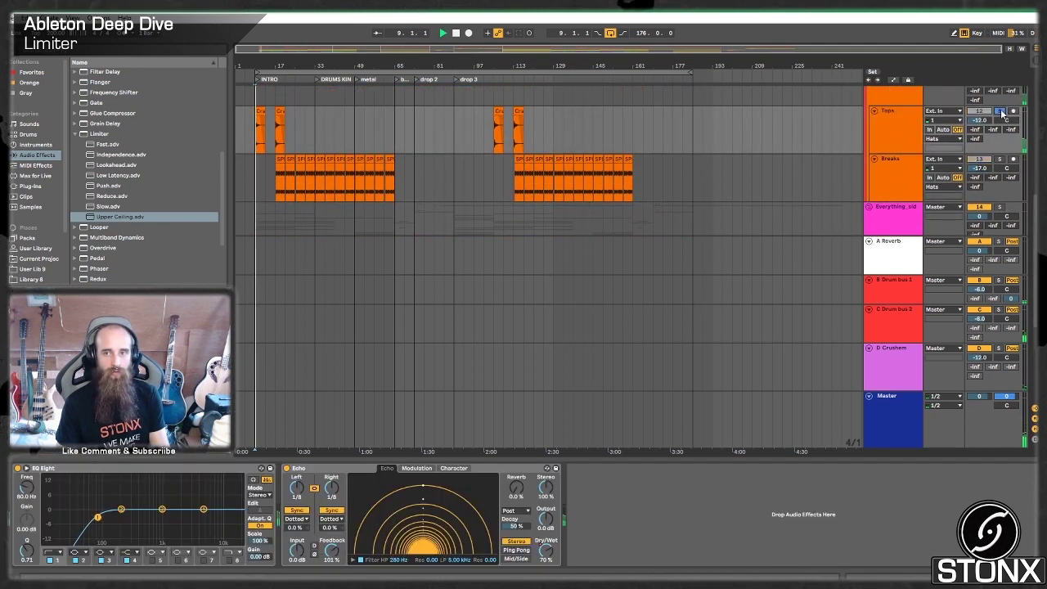
key(space)
click(999, 111)
Audition the sub + white track soloed from the INTRO and unsolo it
scroll(797, 136, down, 4)
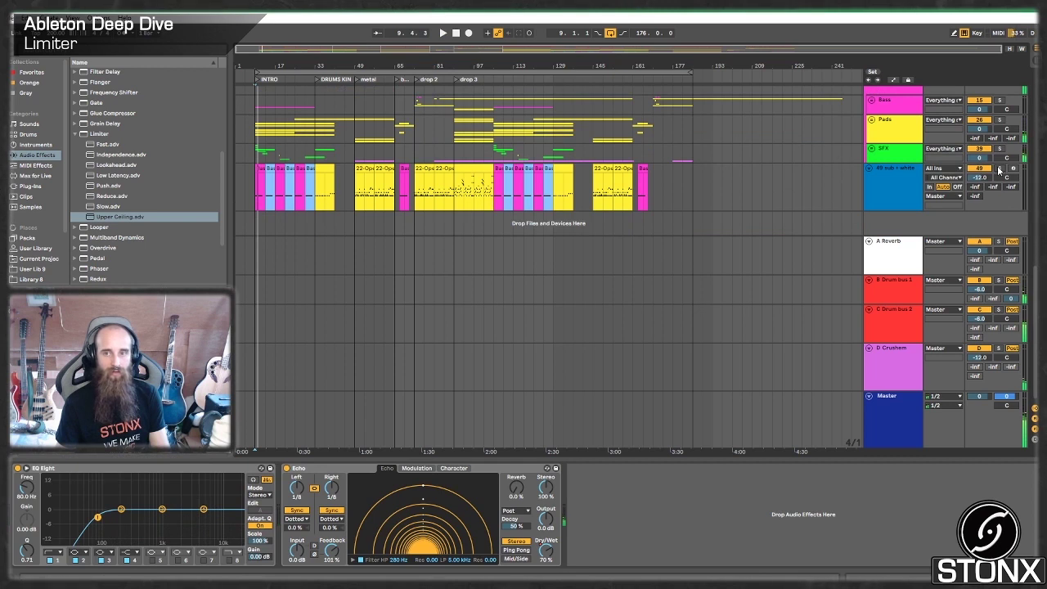
key(space)
click(999, 169)
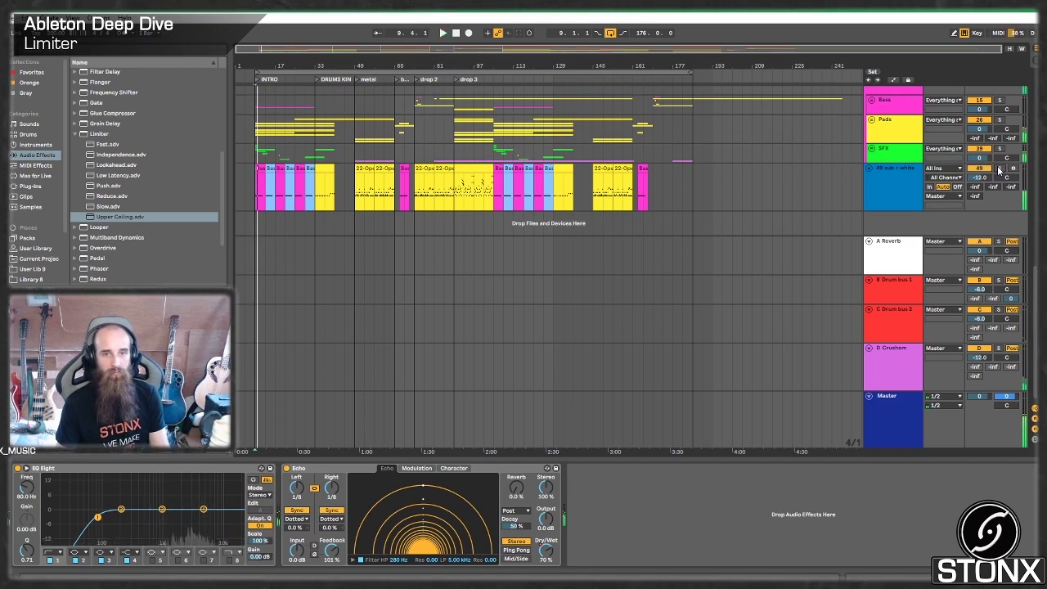
Unfold the SFX group and audition its Noise Imp and Kick Overd tracks soloed, leaving both unsoloed
click(869, 151)
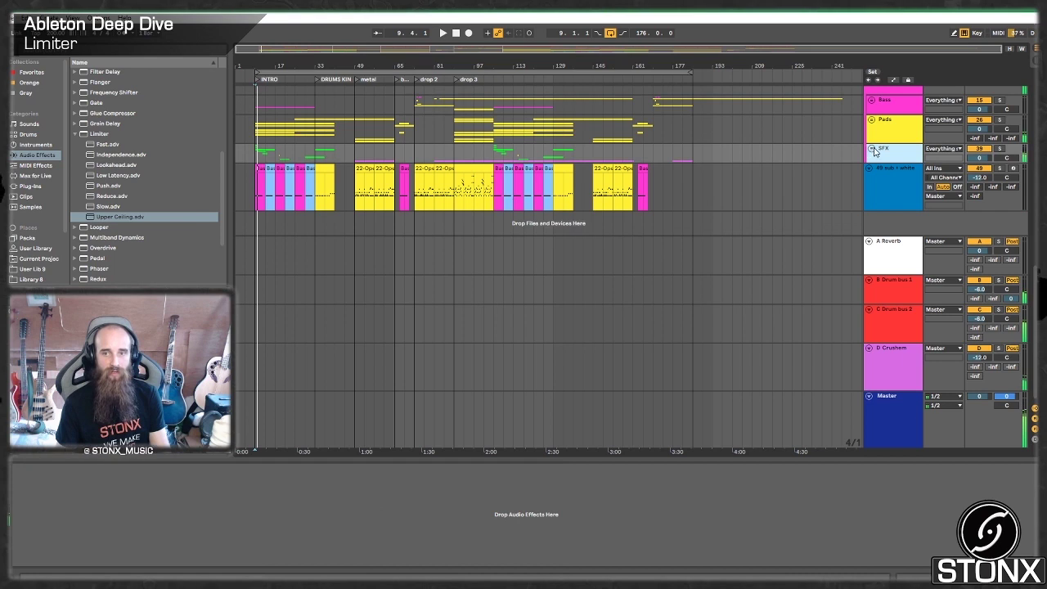
click(871, 149)
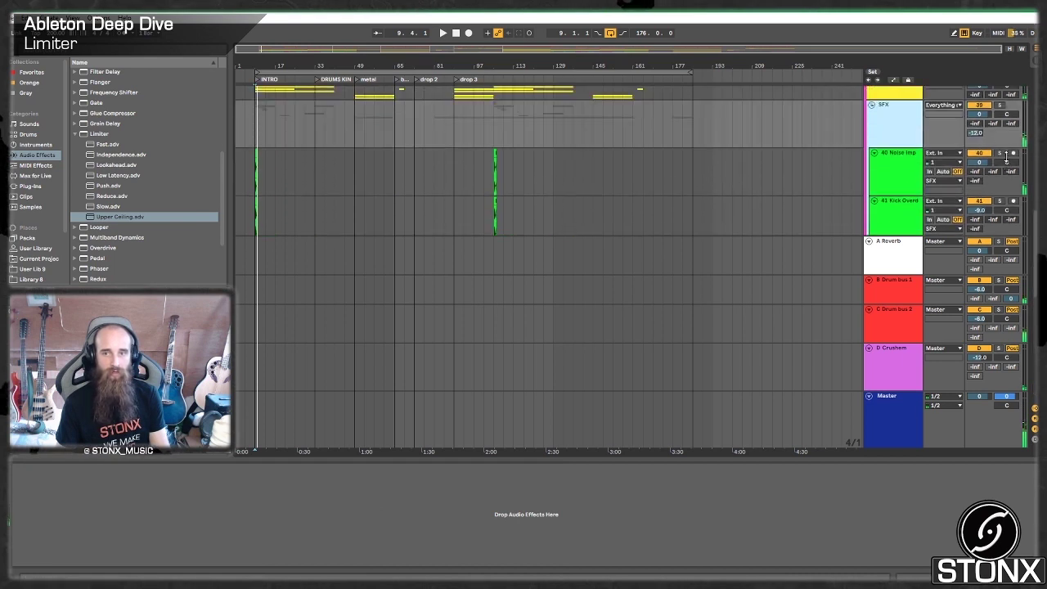
click(1000, 153)
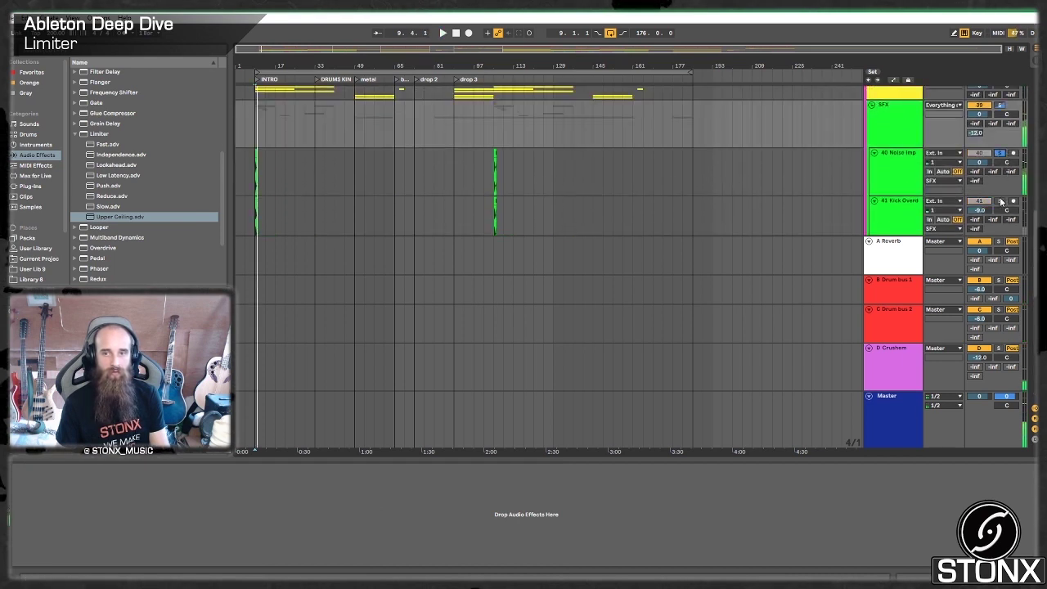
click(998, 201)
key(space)
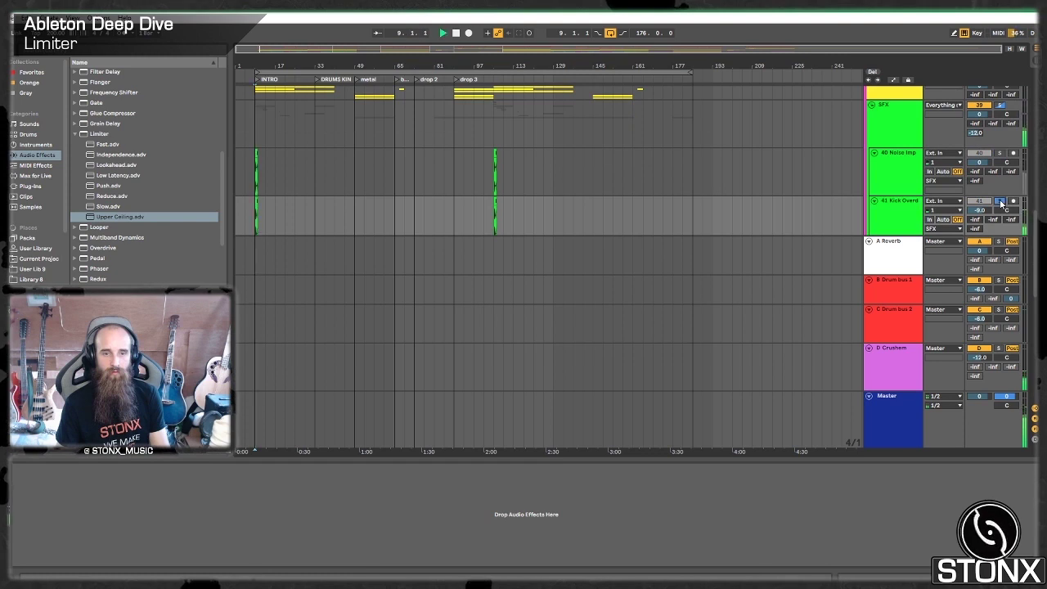
scroll(999, 203, down, 4)
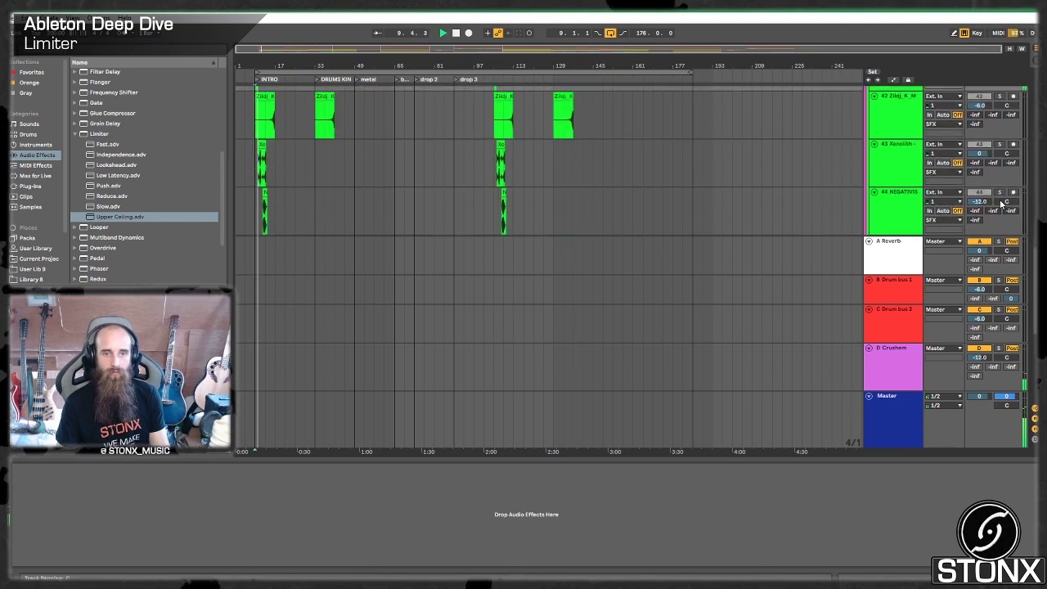
scroll(1000, 203, up, 3)
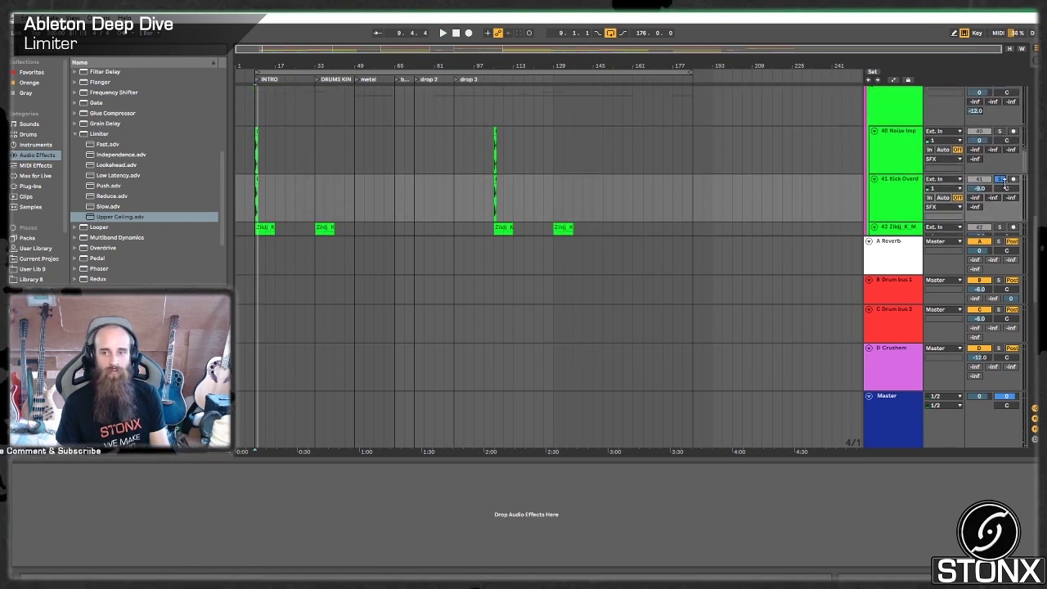
click(1000, 179)
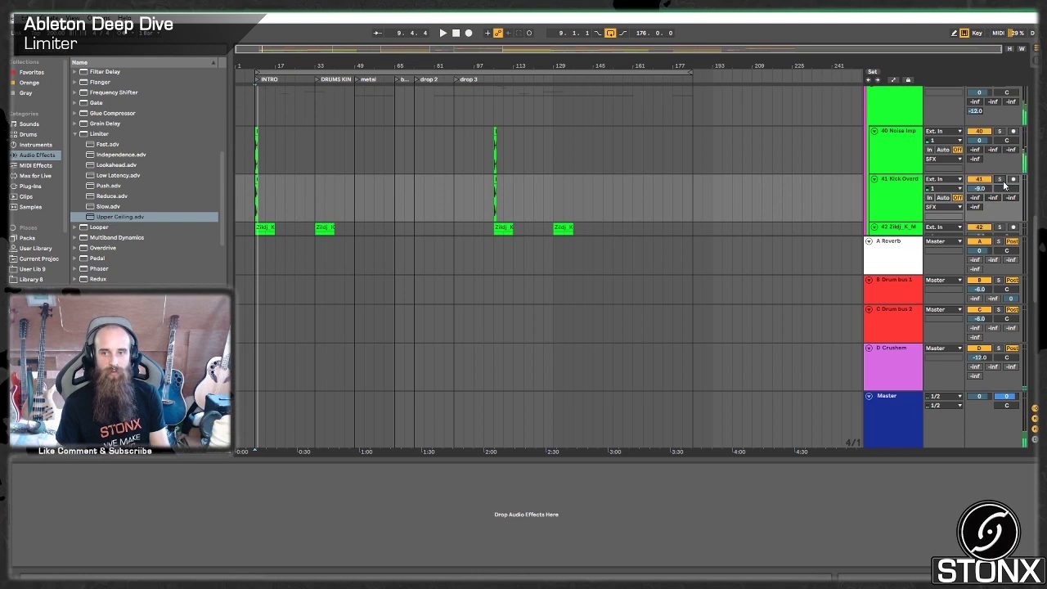
Play the song from the INTRO marker with the Master selected to watch its limiter
click(258, 80)
click(898, 426)
key(space)
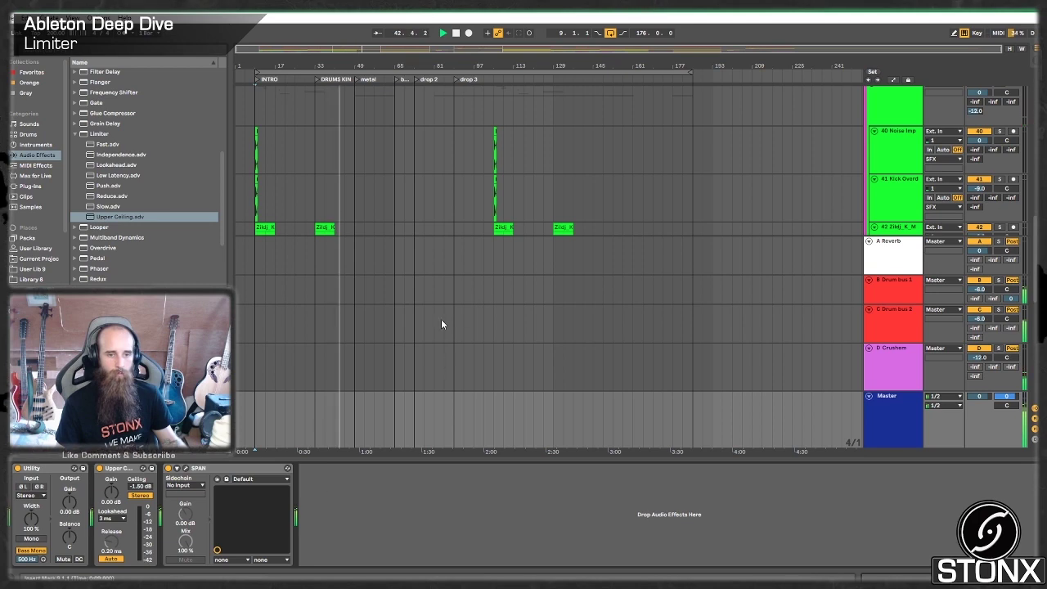
Hide the return tracks in the Arrangement
scroll(545, 328, up, 10)
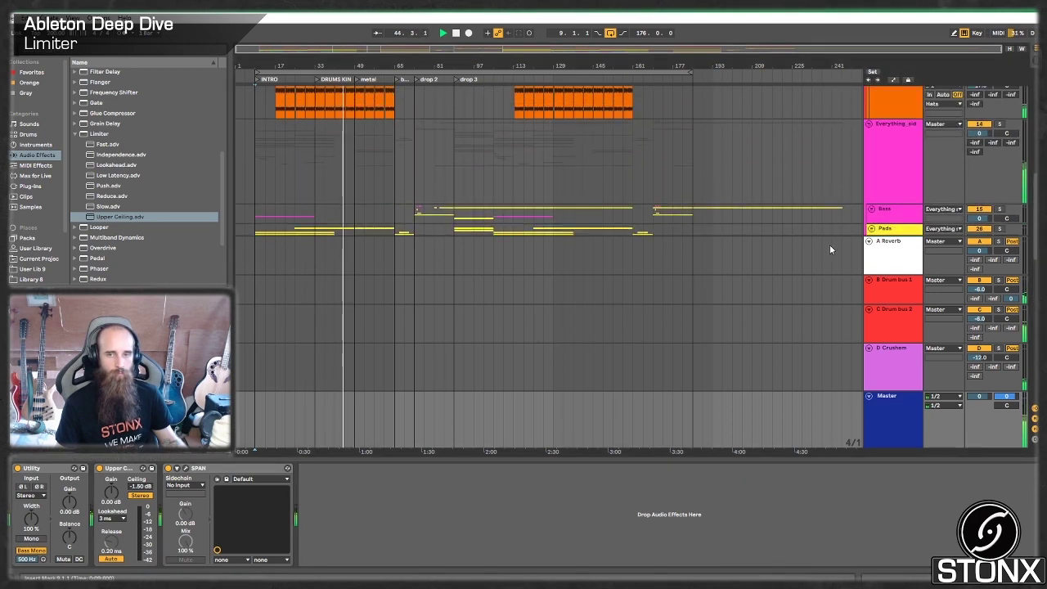
click(1034, 418)
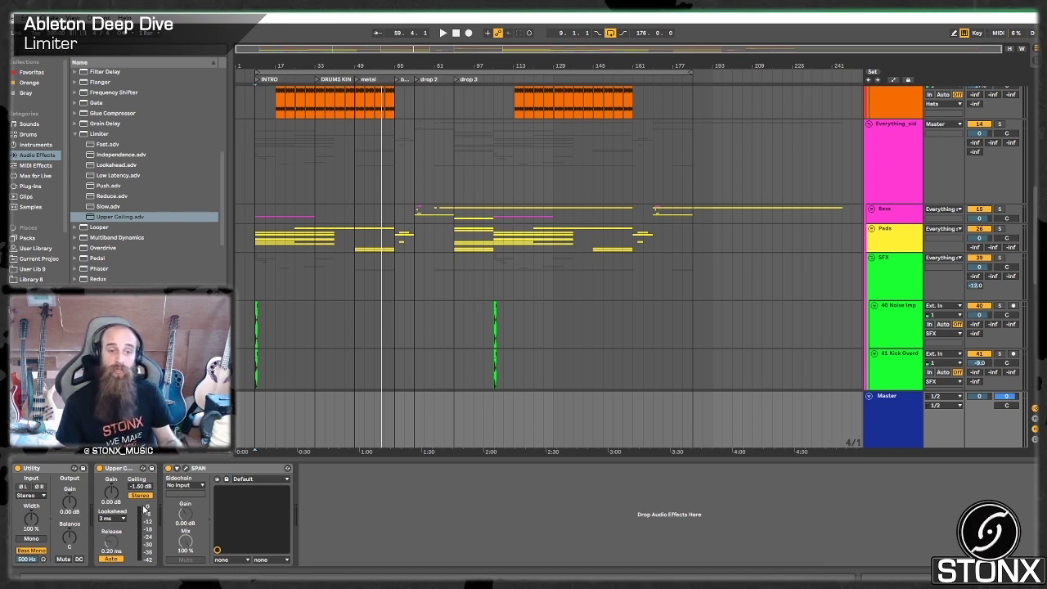
scroll(399, 205, up, 10)
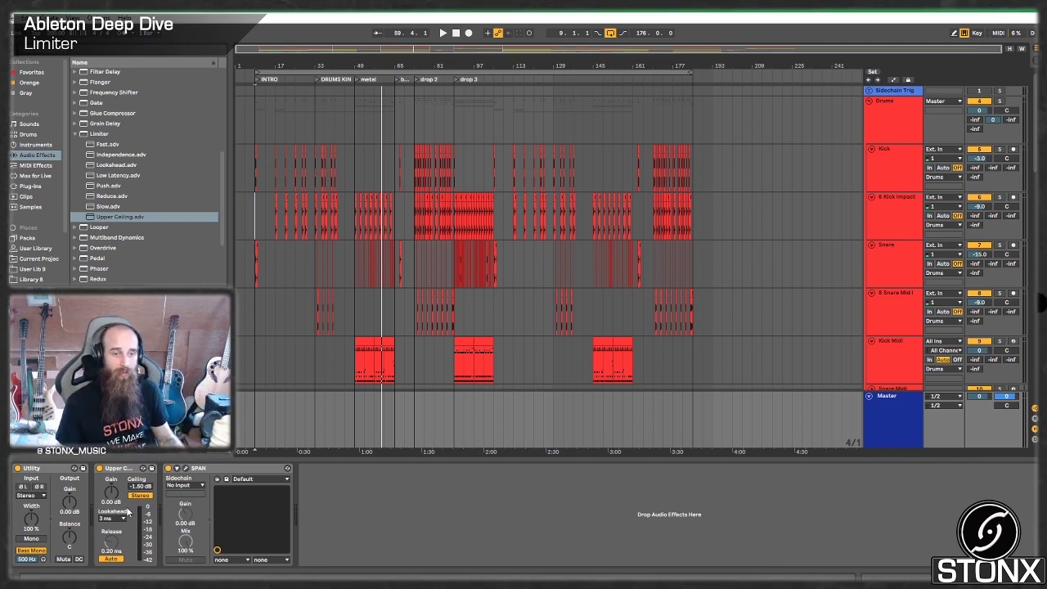
Set the Master limiter's gain to 14.5 dB and play from drop 2 at bar 73 with the Master's devices shown
drag(114, 498, 114, 488)
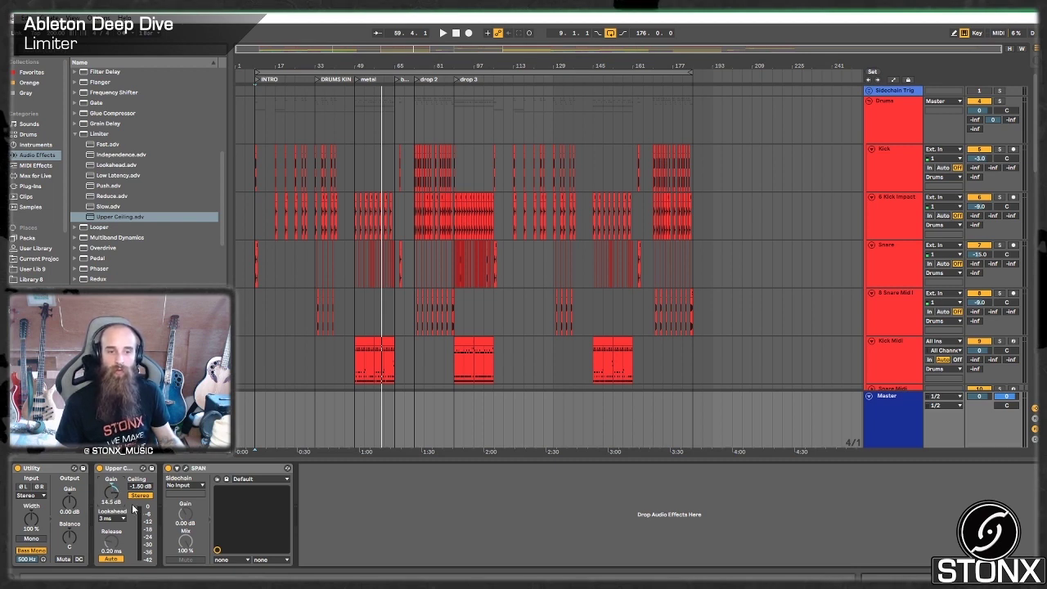
click(412, 118)
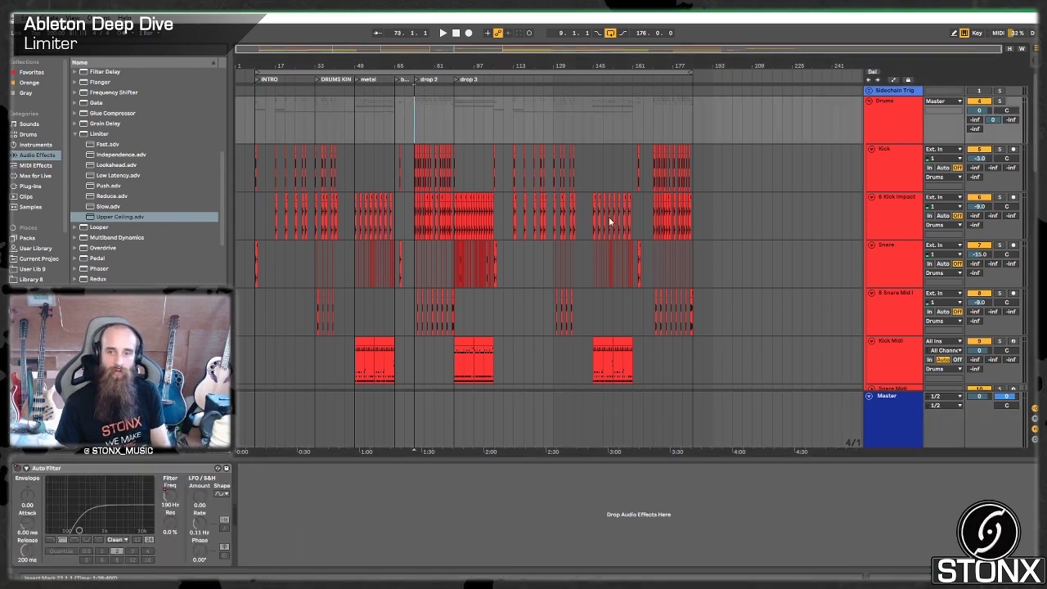
click(900, 418)
key(space)
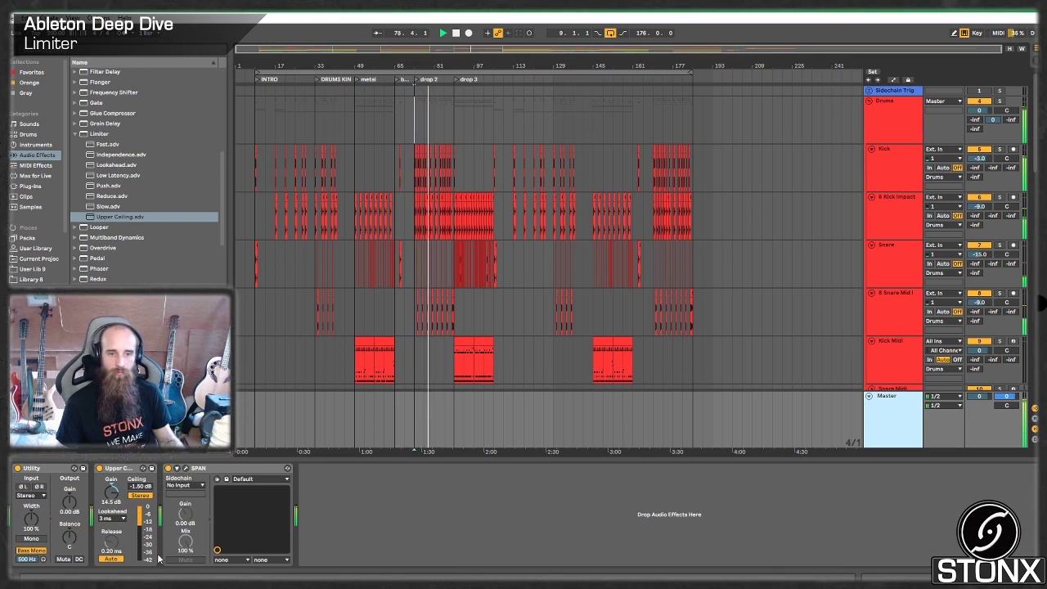
Push the Master limiter's gain to 24 dB during drop 2 and replay from the INTRO at bar 9
drag(112, 493, 112, 474)
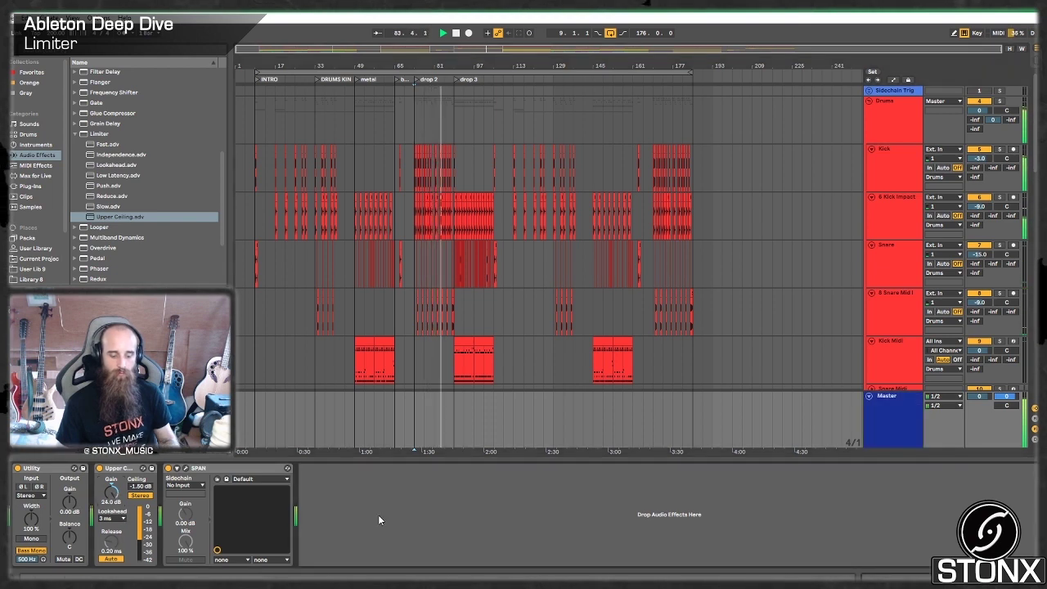
key(space)
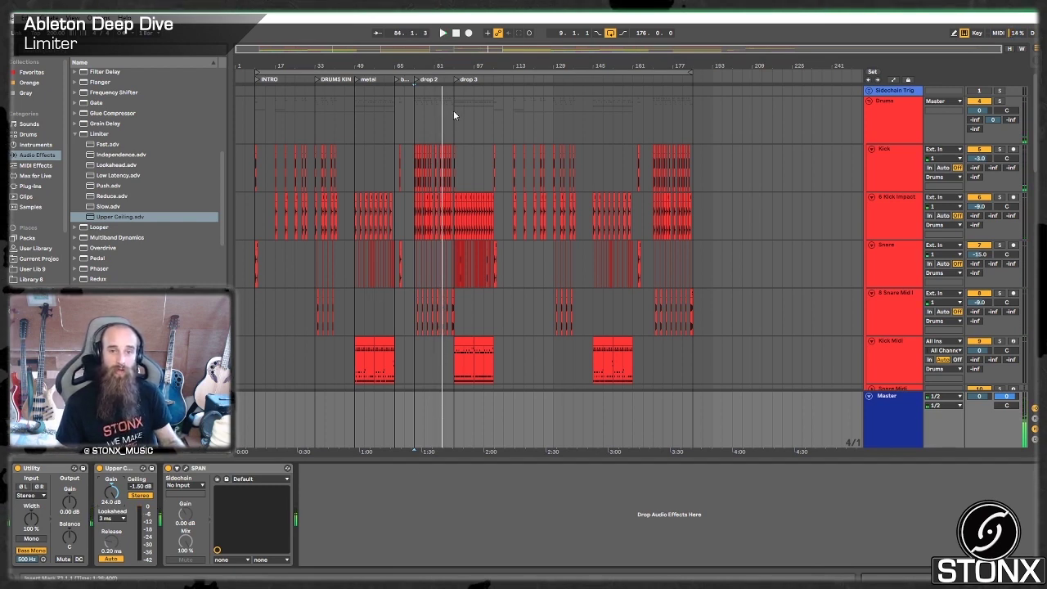
click(254, 114)
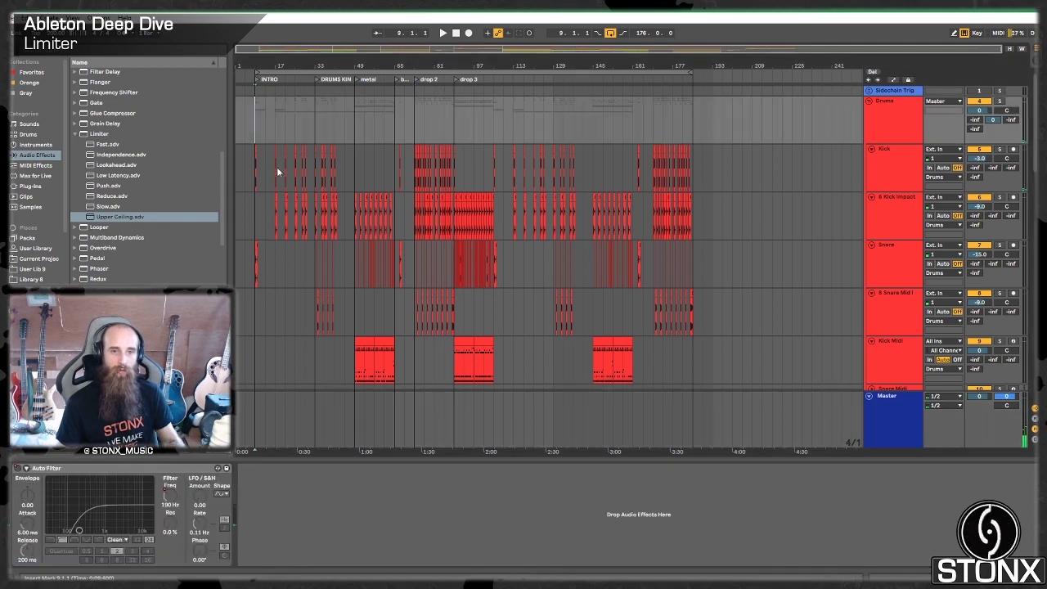
click(908, 422)
key(space)
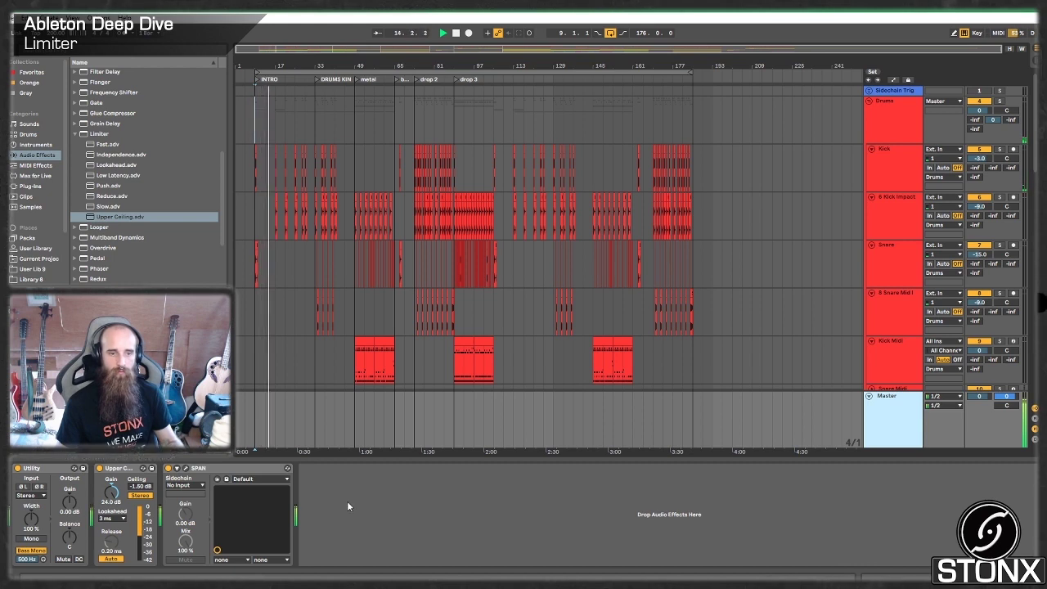
Compare the Master limiter's gain at 0 dB and 24 dB during playback, and stop the song
click(112, 502)
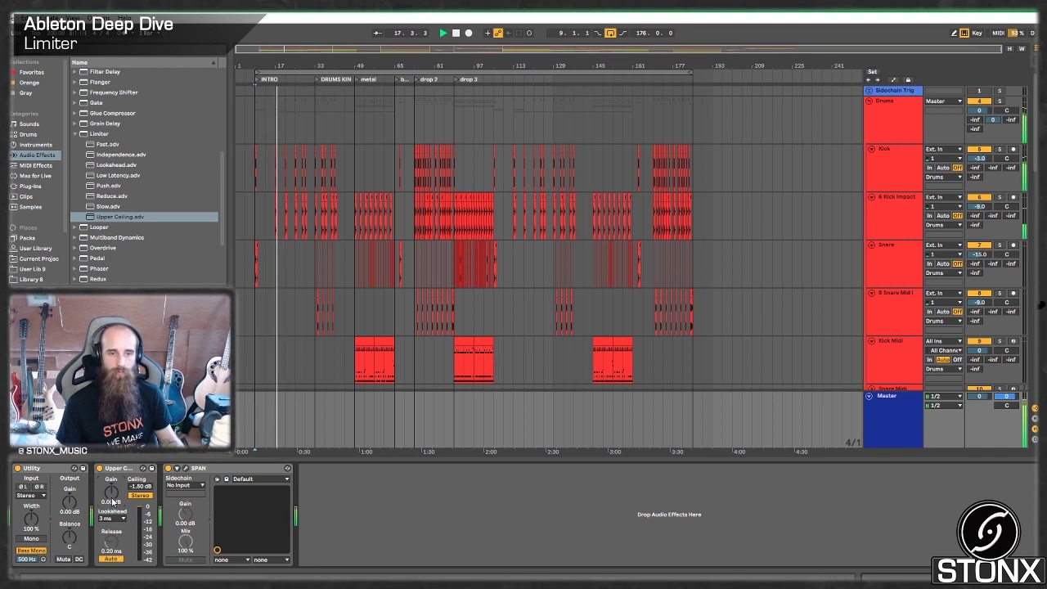
drag(113, 502, 112, 499)
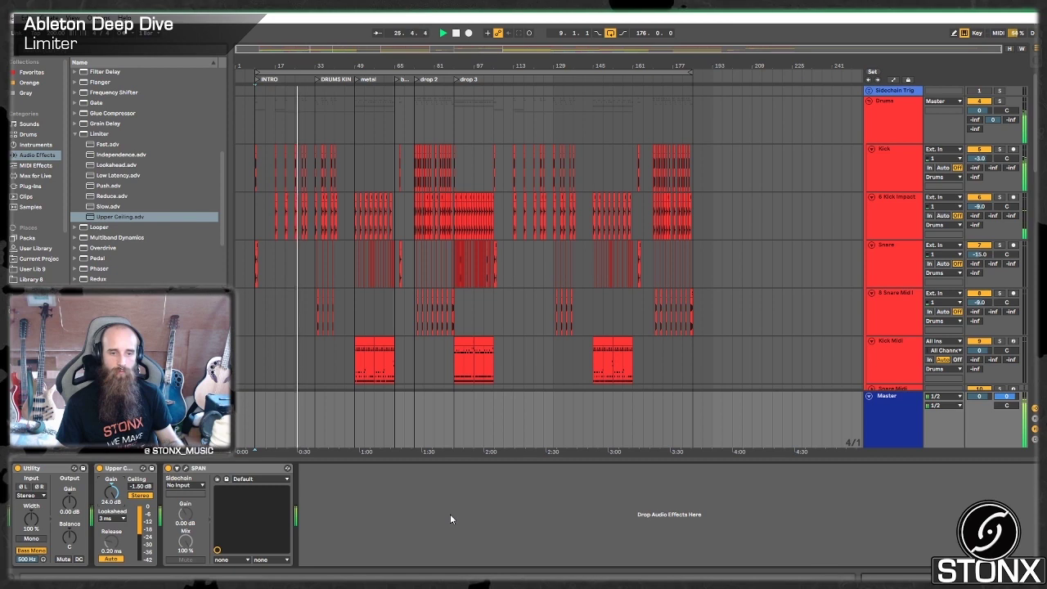
key(space)
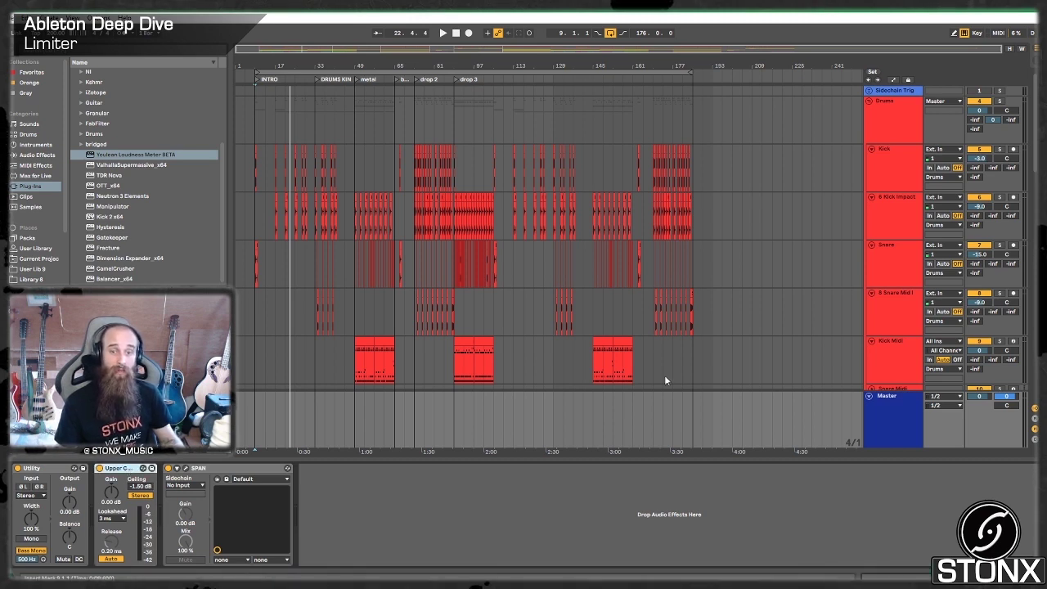
Fold the Drums and Everything_sid groups and show the Master's devices
click(896, 119)
click(869, 101)
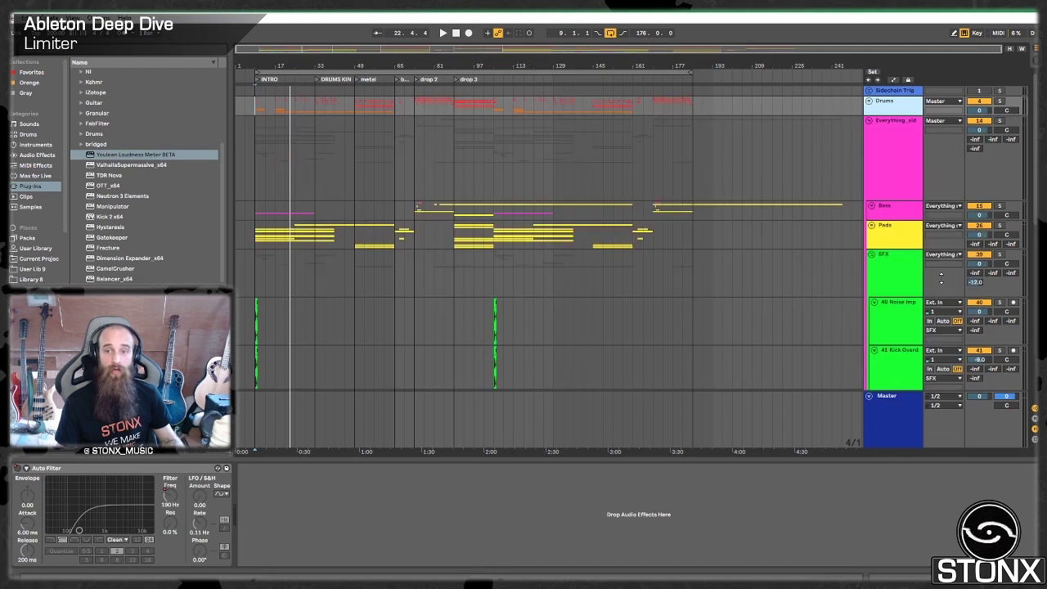
click(897, 419)
click(869, 121)
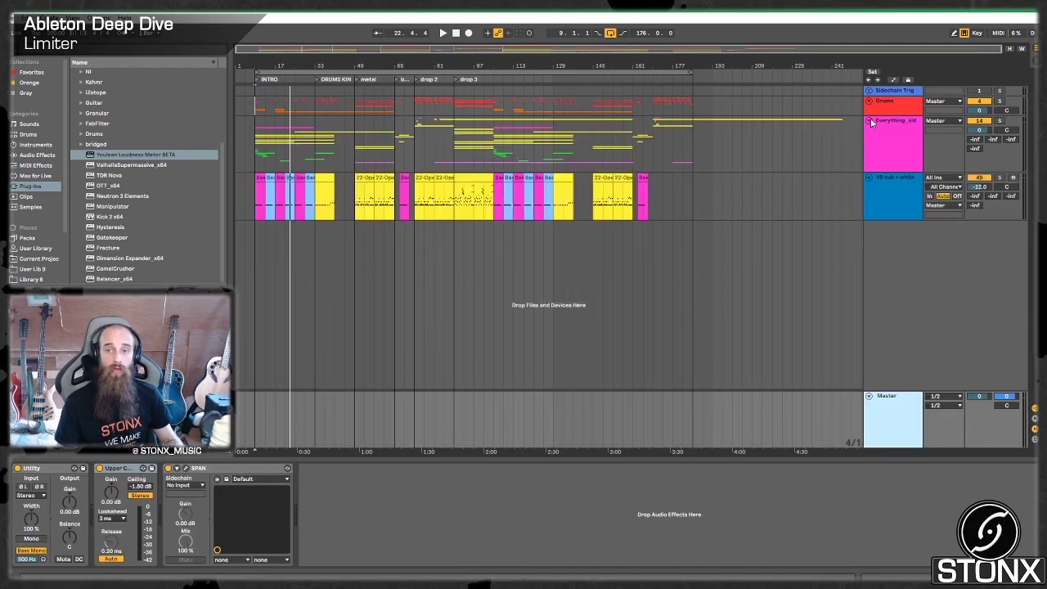
Start a new set without saving the changes to METAMORPHASIS, and show the Master's devices
click(15, 17)
click(401, 261)
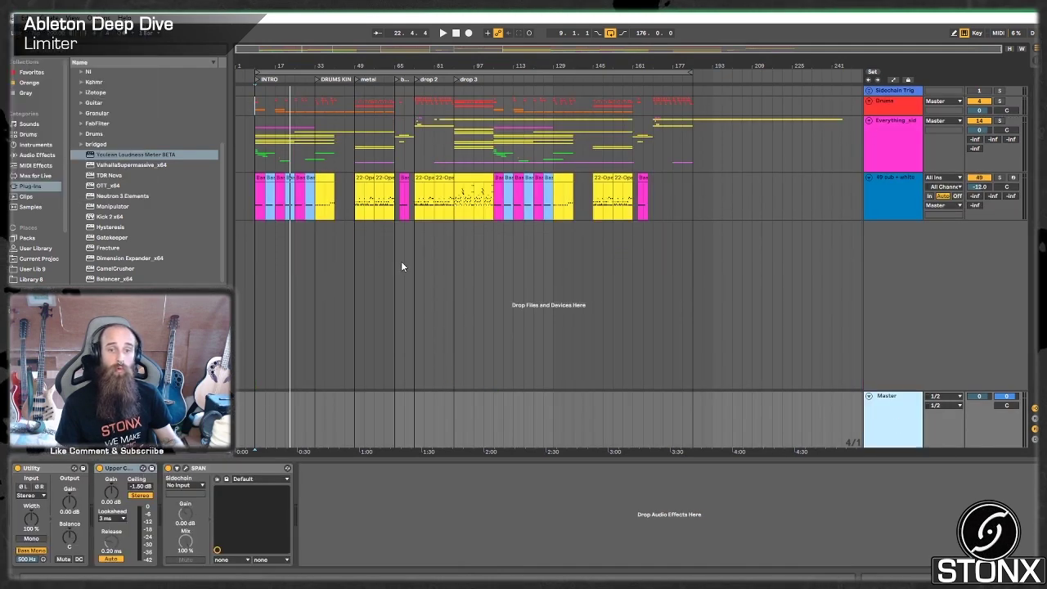
click(15, 17)
click(57, 32)
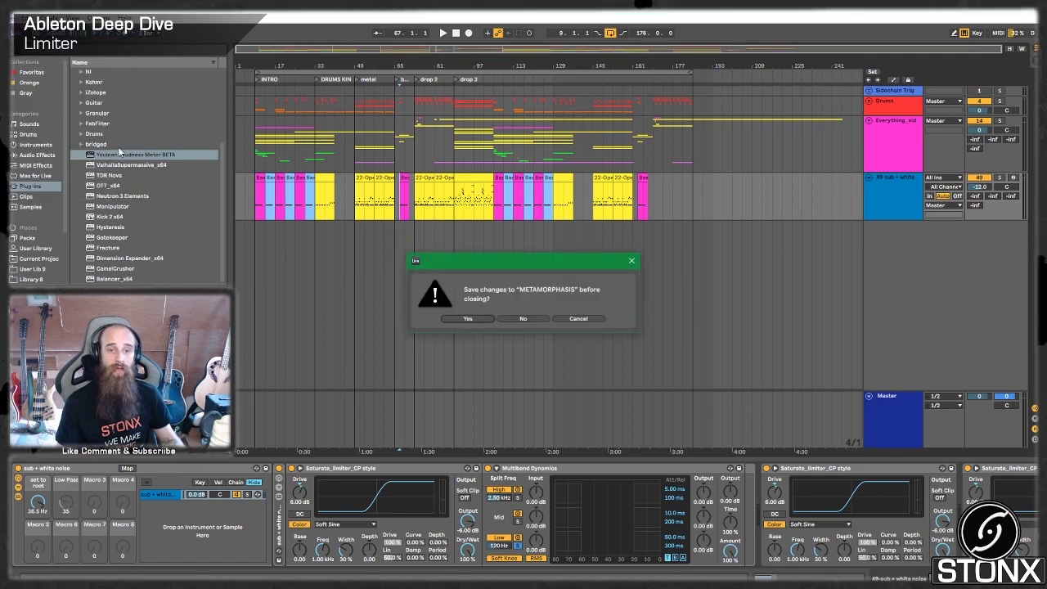
click(522, 317)
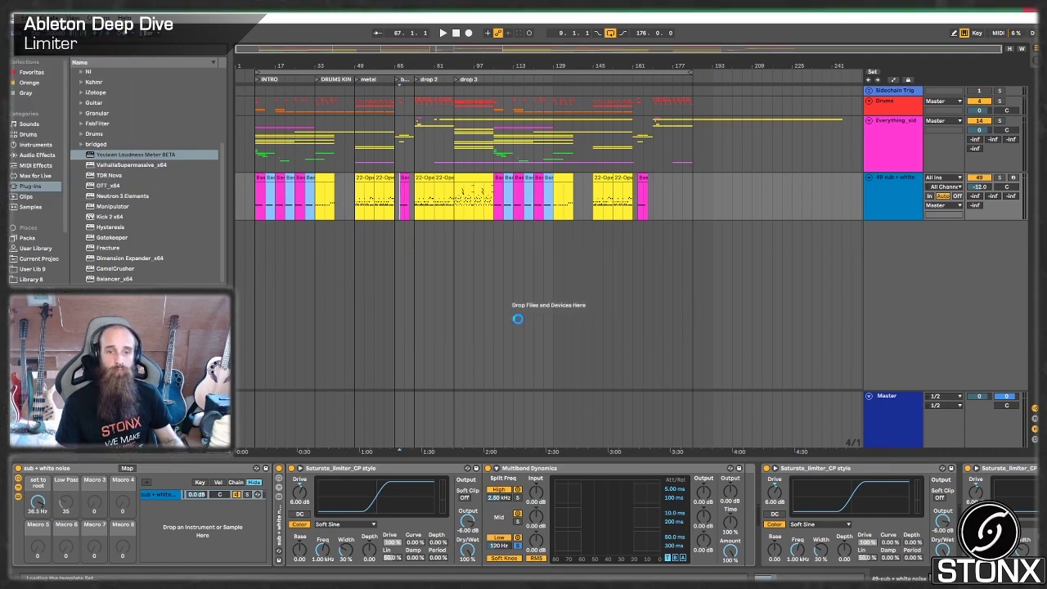
click(889, 397)
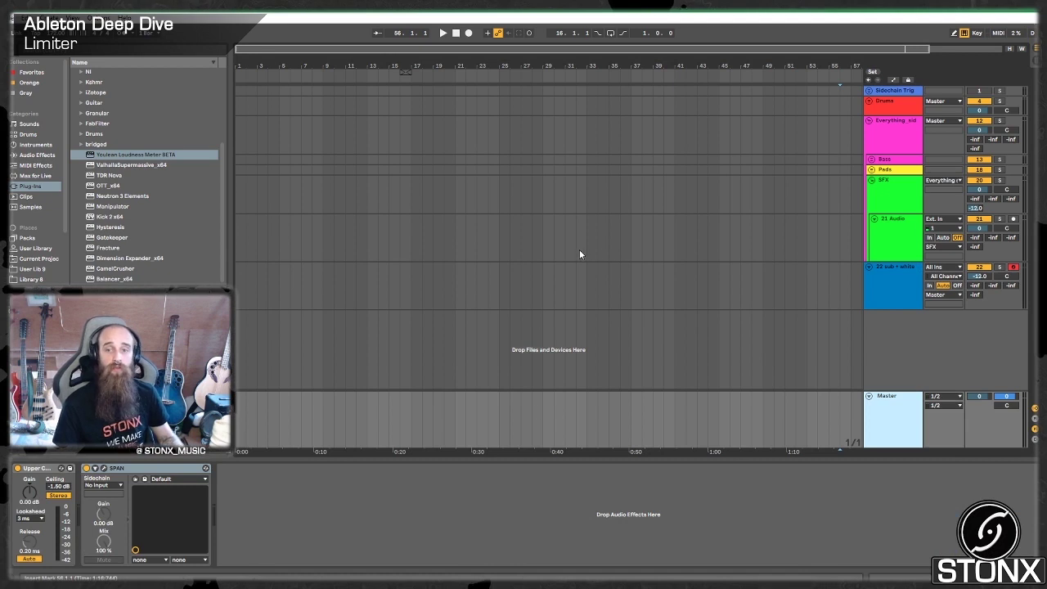
Add the Operator instrument as a new MIDI track below the sub + white track
click(49, 156)
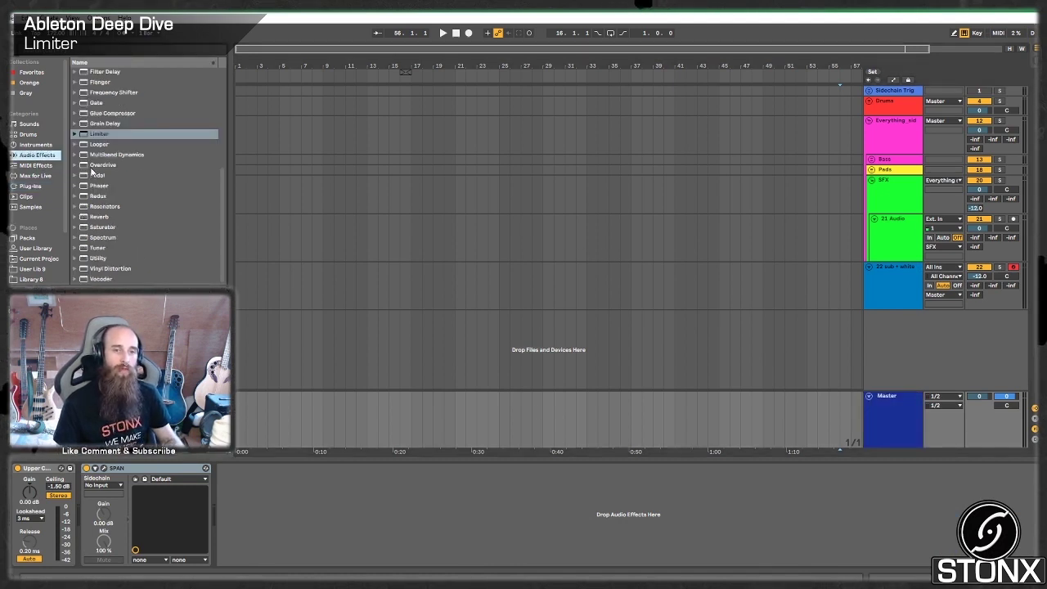
scroll(91, 172, up, 4)
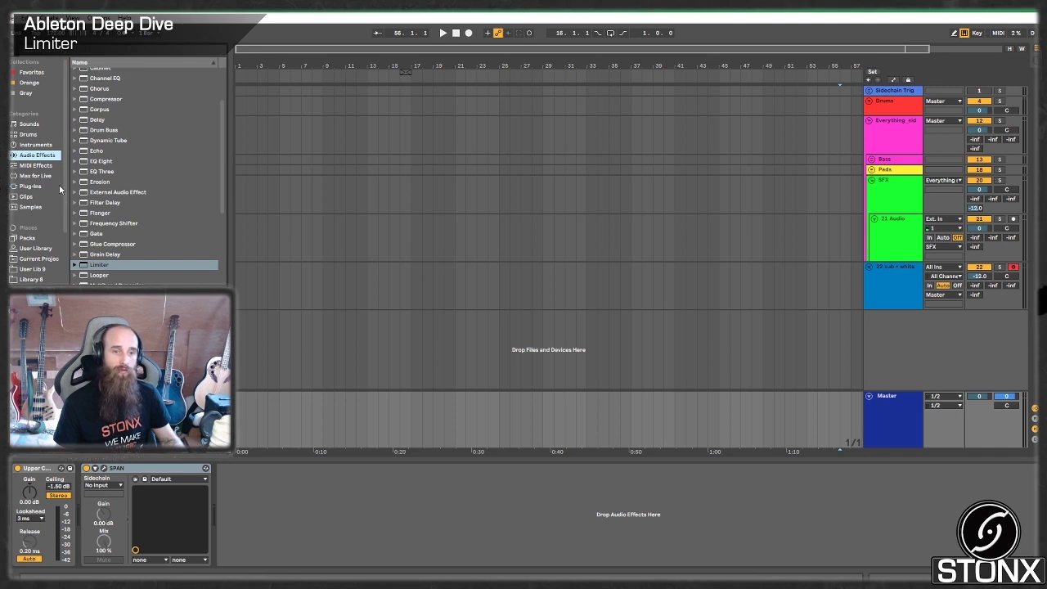
click(33, 145)
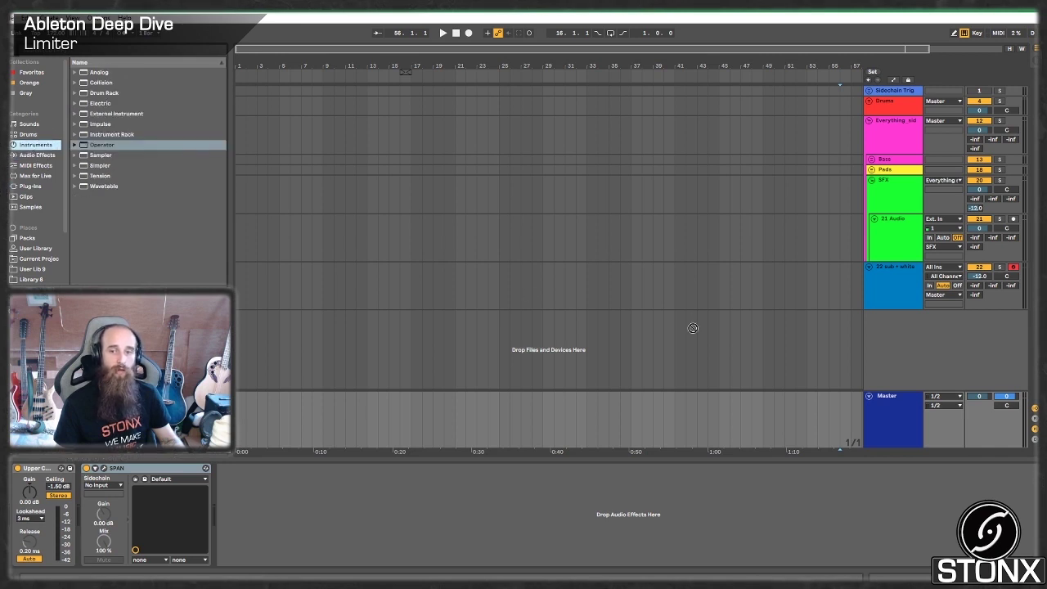
drag(103, 148, 490, 360)
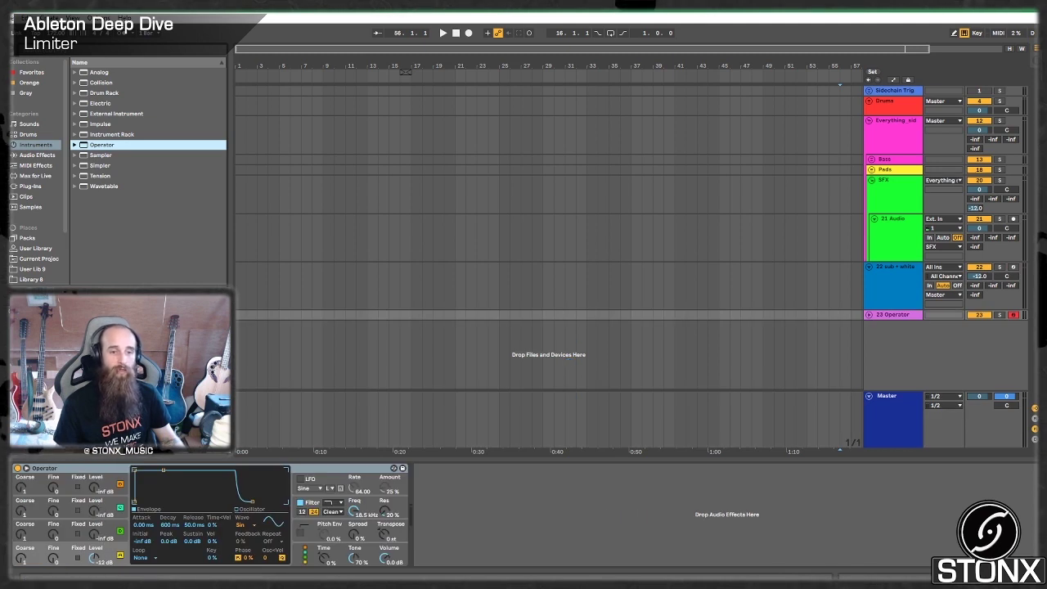
Raise Operator's oscillators B and C to 0.0 dB and oscillator D to -6.9 dB
double_click(94, 539)
double_click(92, 511)
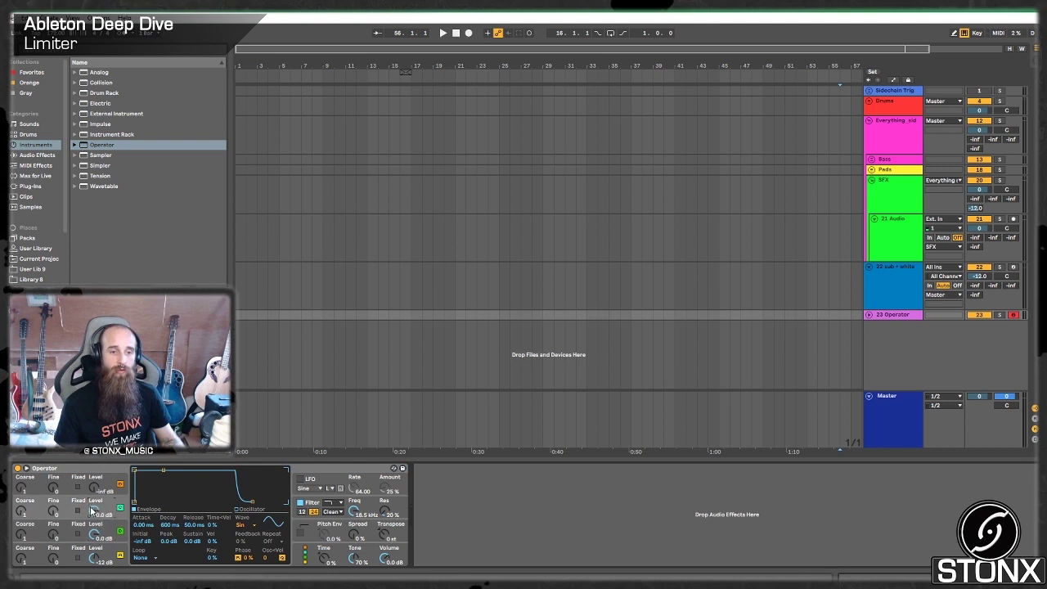
drag(91, 485, 92, 452)
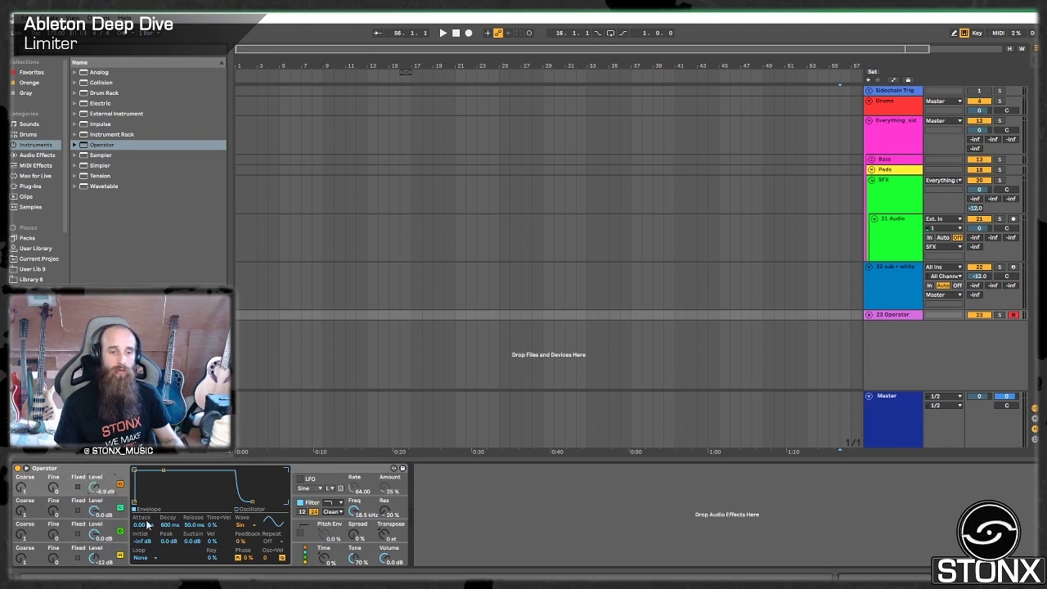
Draw custom harmonic partials for Operator's oscillators B and C
click(113, 534)
click(238, 509)
mouse_move(197, 479)
mouse_down()
mouse_move(248, 483)
mouse_move(199, 479)
mouse_up()
click(111, 509)
click(238, 509)
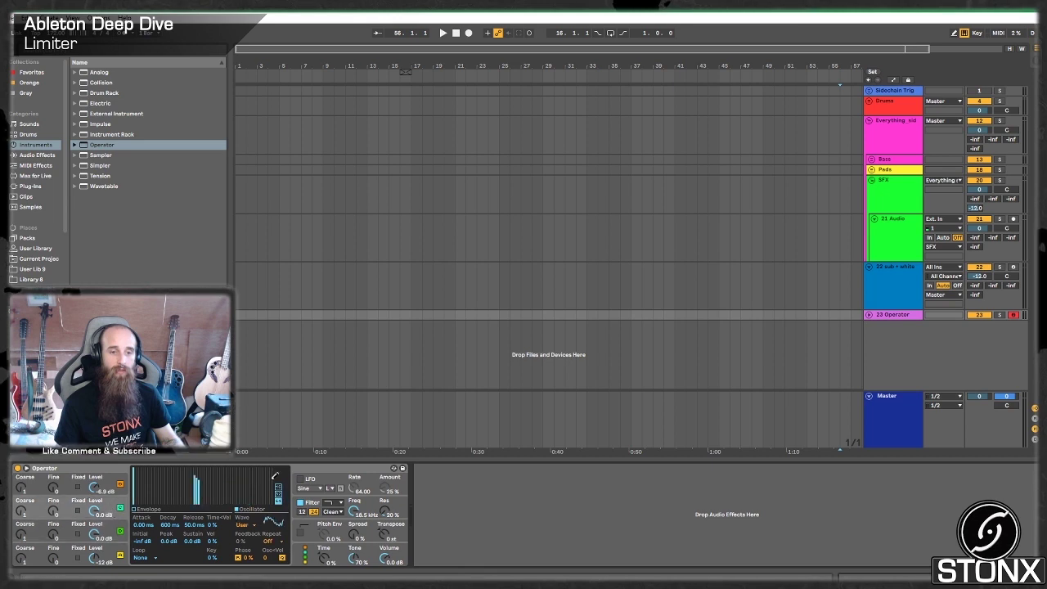
click(171, 485)
drag(264, 481, 269, 467)
Draw several spaced-out harmonic partials for Operator's oscillator D
click(110, 485)
click(237, 509)
click(159, 479)
click(216, 482)
click(188, 487)
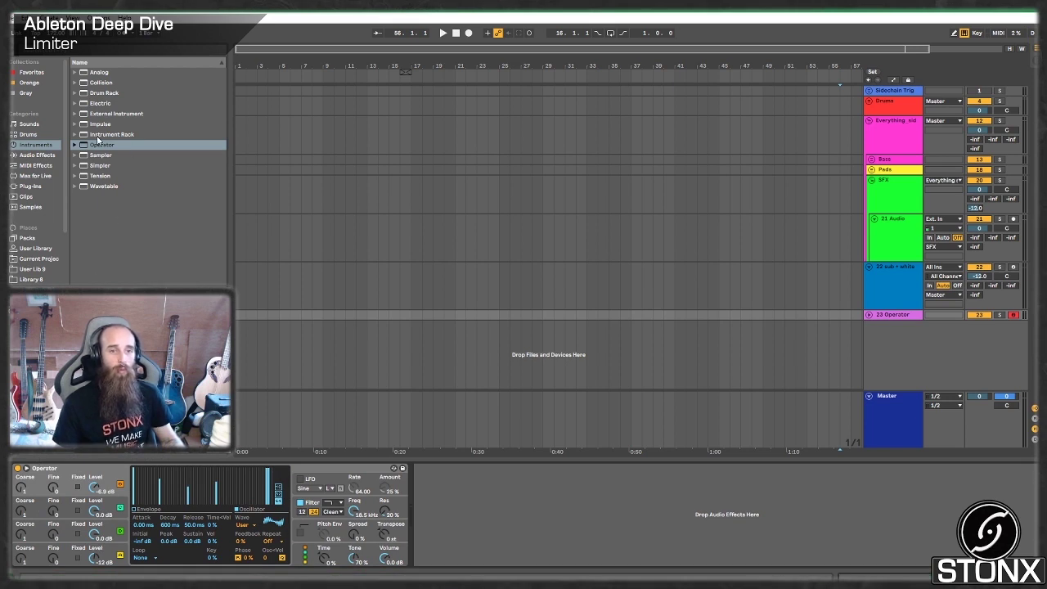
Add the Limiter's Upper Ceiling preset after Operator in the device chain
click(35, 155)
scroll(147, 205, down, 5)
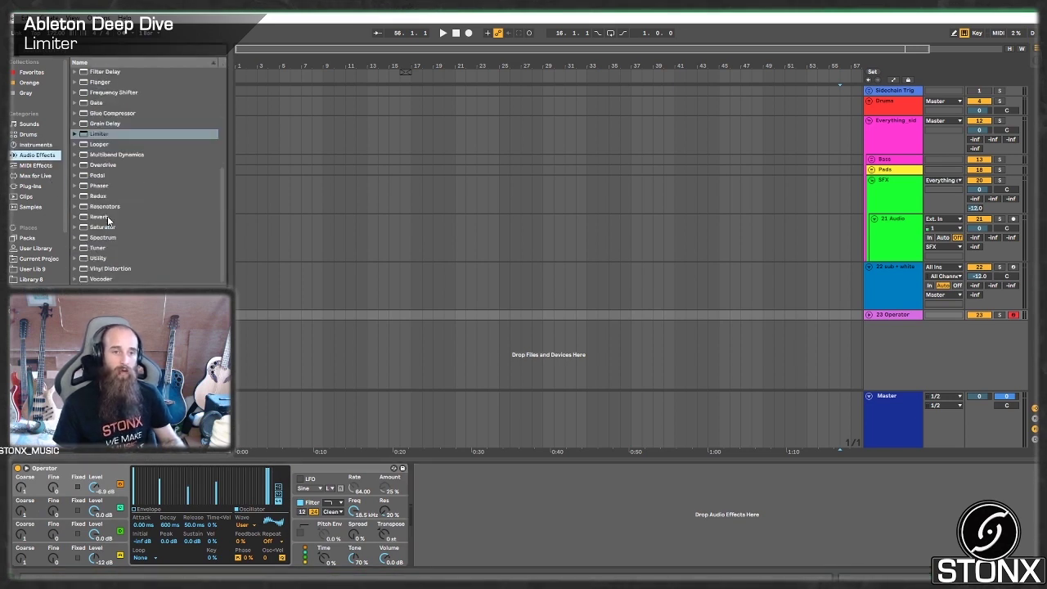
click(98, 133)
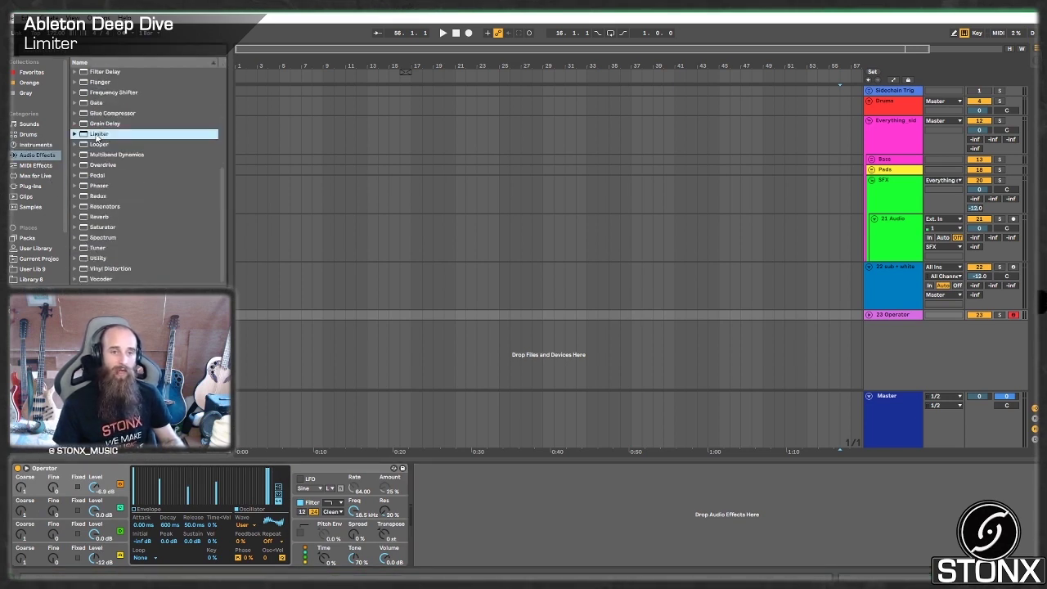
click(513, 515)
click(74, 134)
drag(121, 217, 456, 499)
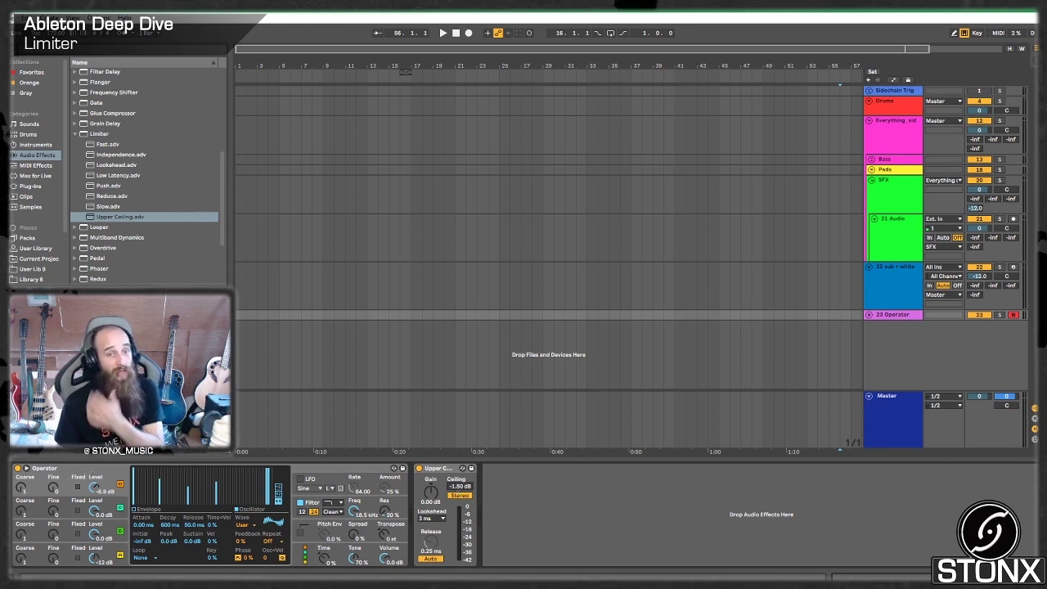
Insert a Glue Compressor between Operator and the limiter, with 20 dB makeup gain and soft clipping enabled
click(81, 137)
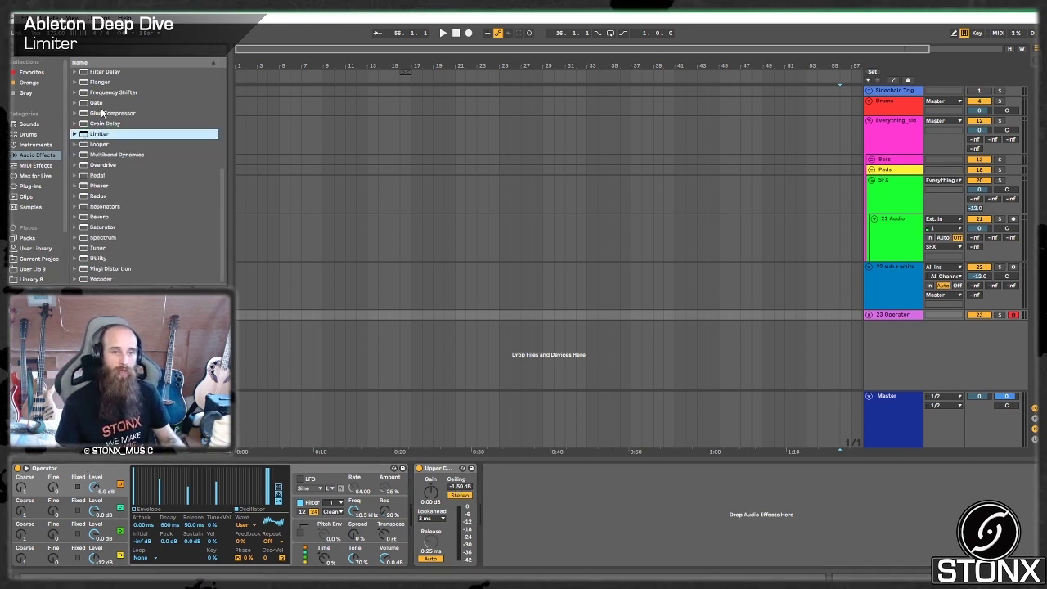
drag(99, 114, 476, 573)
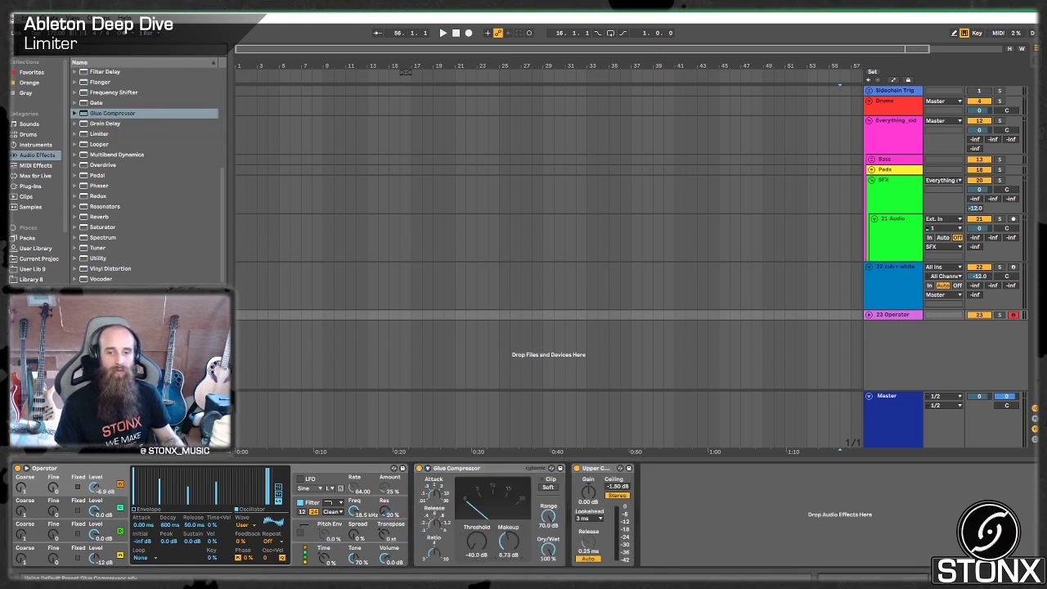
drag(508, 542, 507, 511)
click(548, 487)
Compare the compressed Operator sound with the limiter bypassed and enabled
key(space)
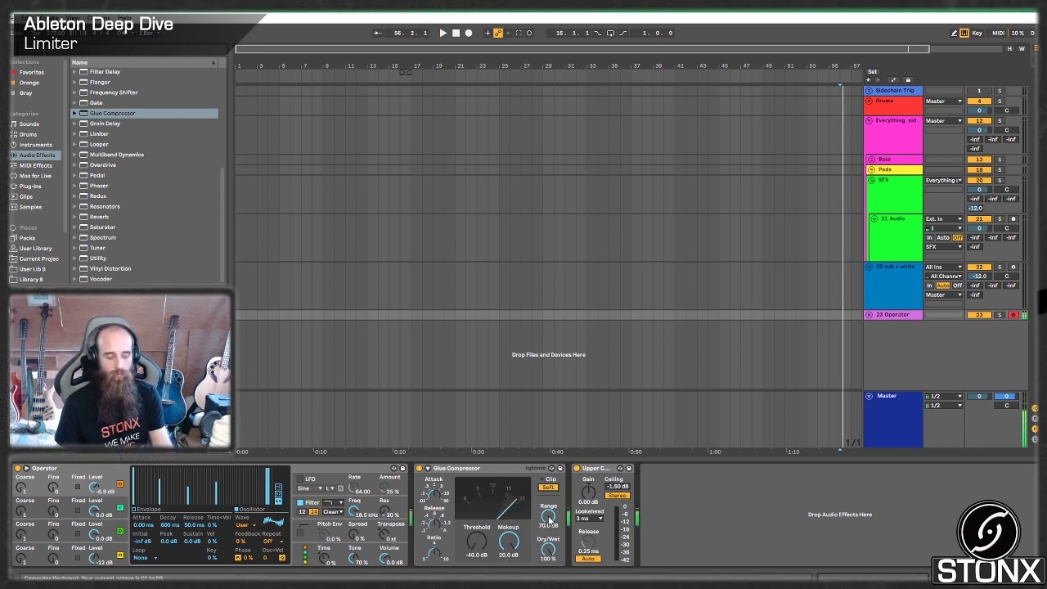
click(576, 469)
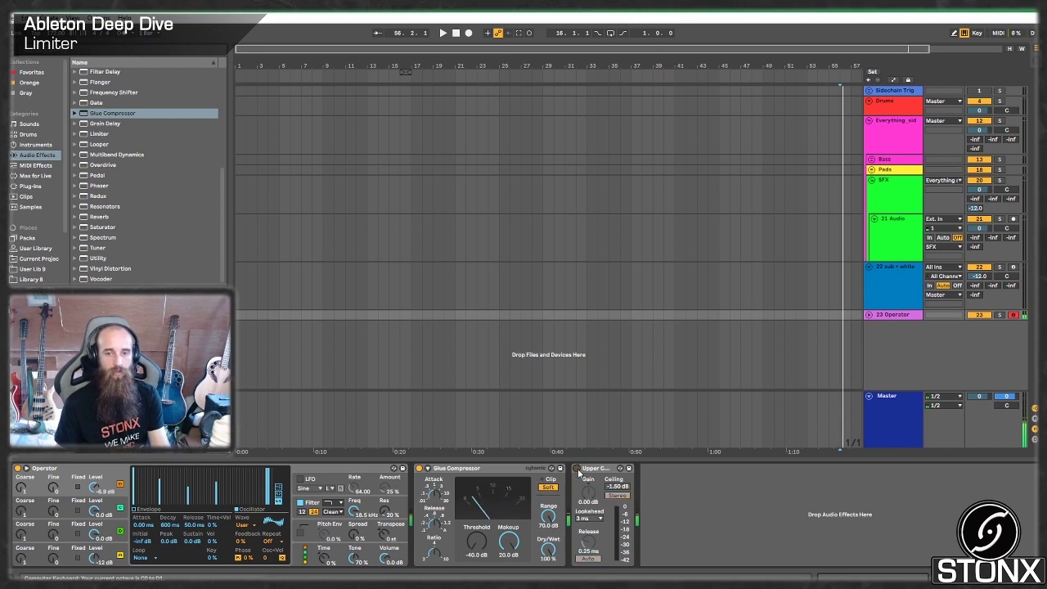
click(577, 468)
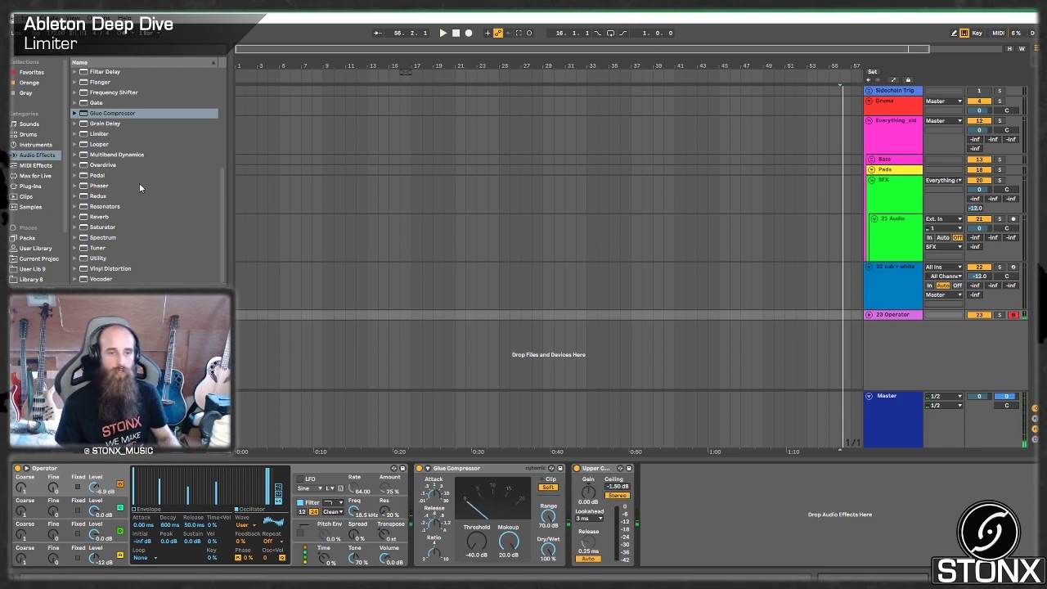
Insert a Phaser at 2.43 kHz with 0.98 feedback, and an EQ Eight with a 15 dB boost at 587 Hz, before the limiter
drag(97, 186, 580, 528)
drag(650, 543, 665, 484)
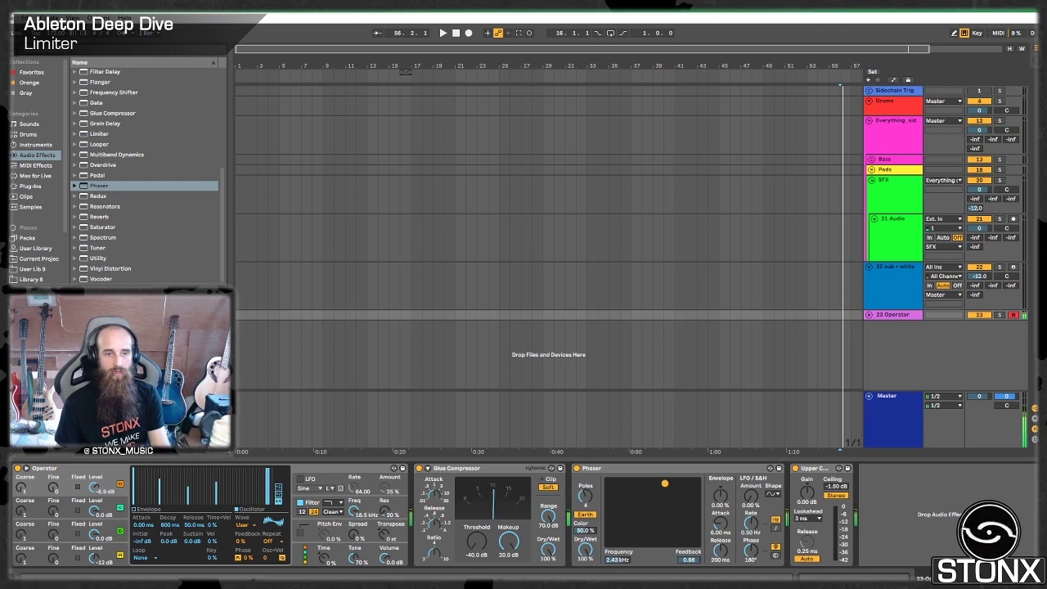
scroll(103, 176, up, 2)
scroll(103, 176, up, 5)
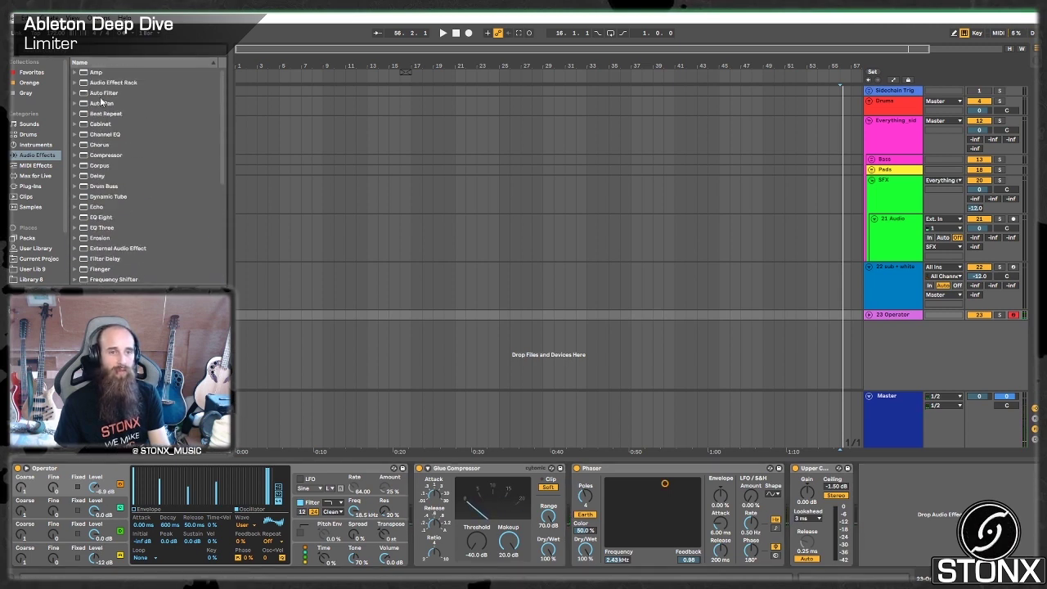
drag(105, 219, 909, 476)
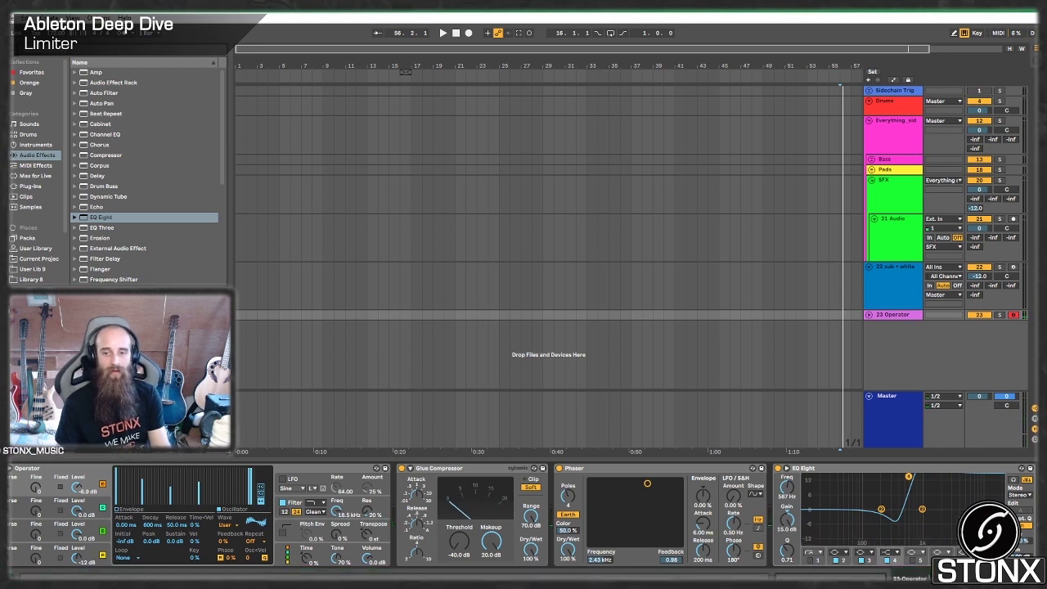
Insert a Reverb between the EQ Eight and the limiter and set its decay time to 4.98 s
scroll(940, 533, right, 2)
scroll(110, 194, down, 5)
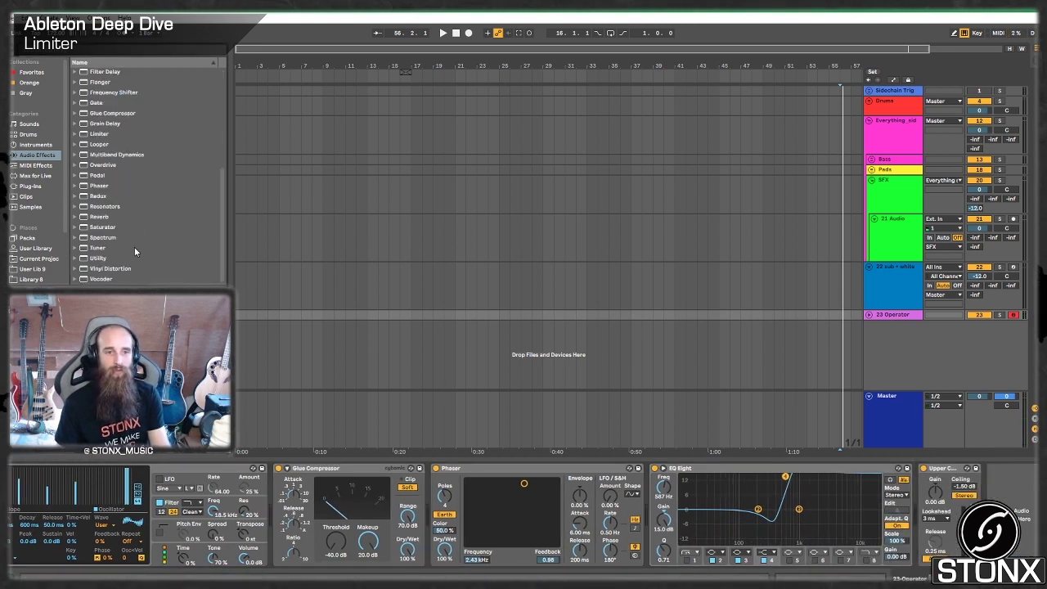
drag(102, 216, 835, 545)
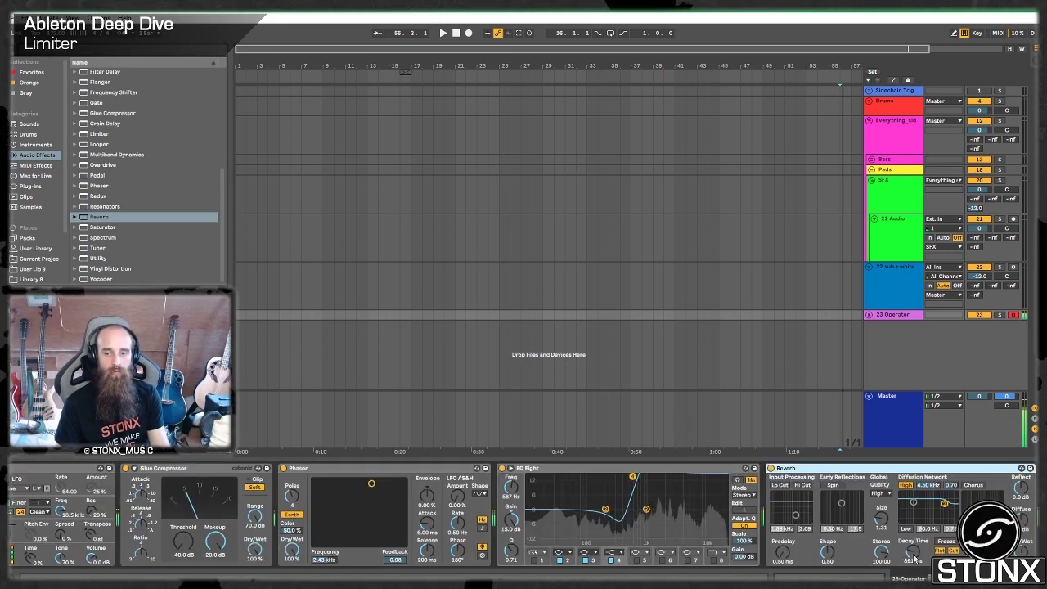
drag(914, 557, 914, 527)
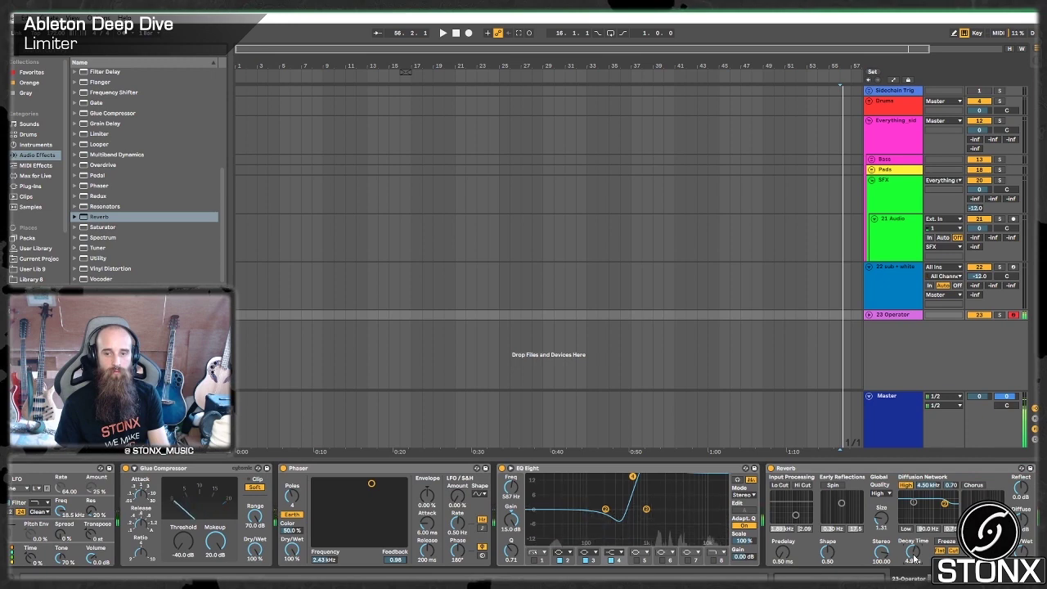
Add a Utility to the Operator track directly before the limiter and set its gain to 35 dB
click(123, 257)
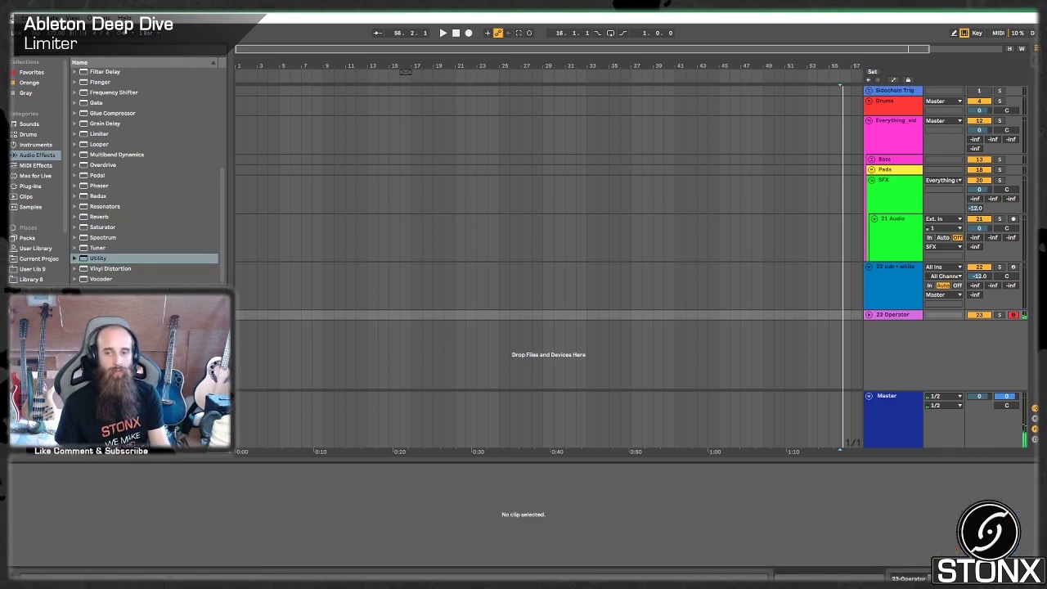
click(899, 315)
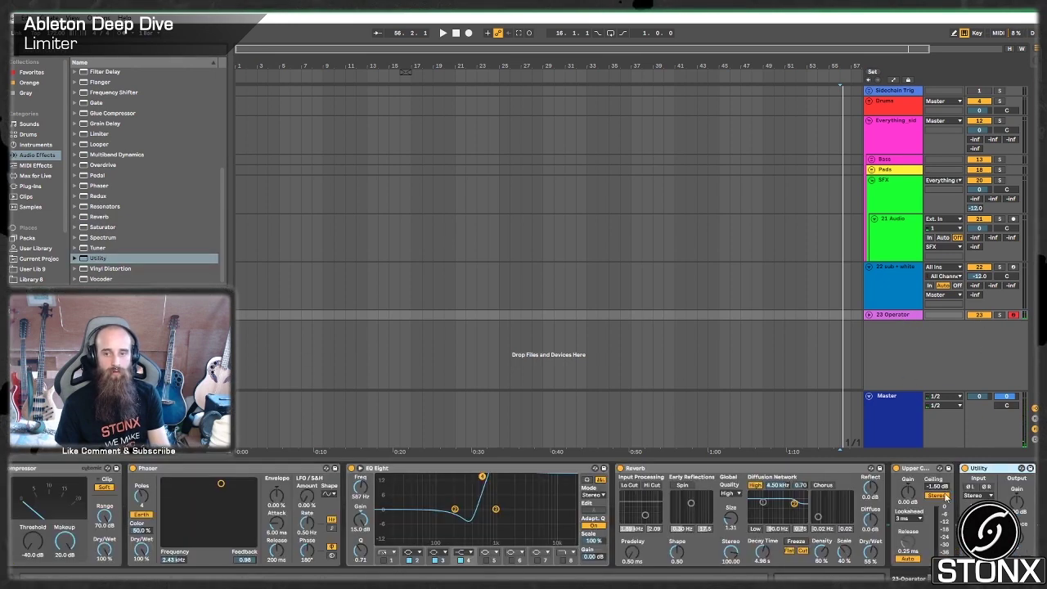
click(943, 514)
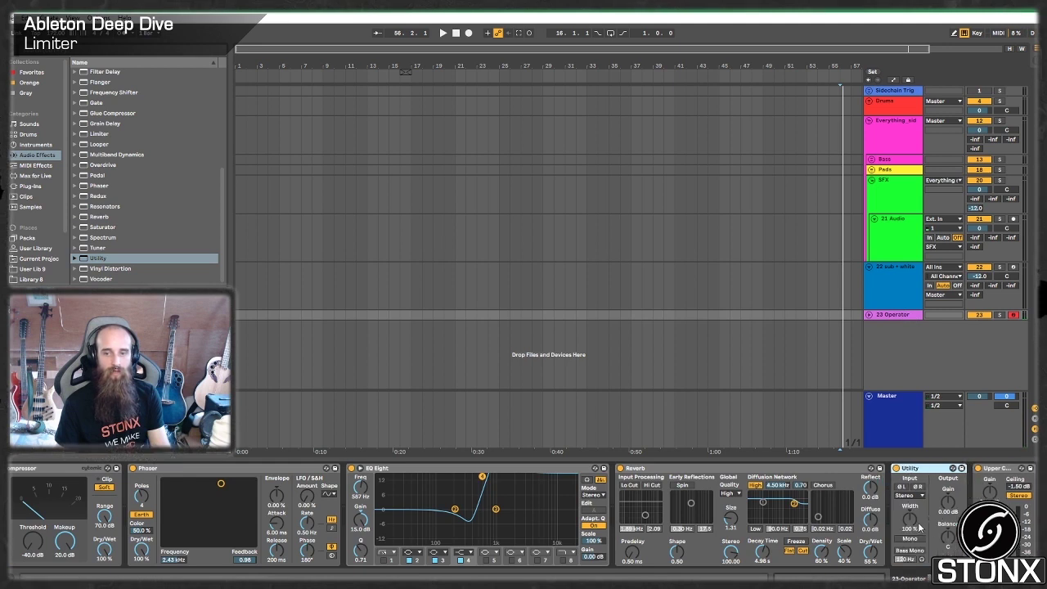
drag(947, 501, 947, 466)
Duplicate the 35 dB Utility seven times and play a note through the chain into the limiter
click(924, 475)
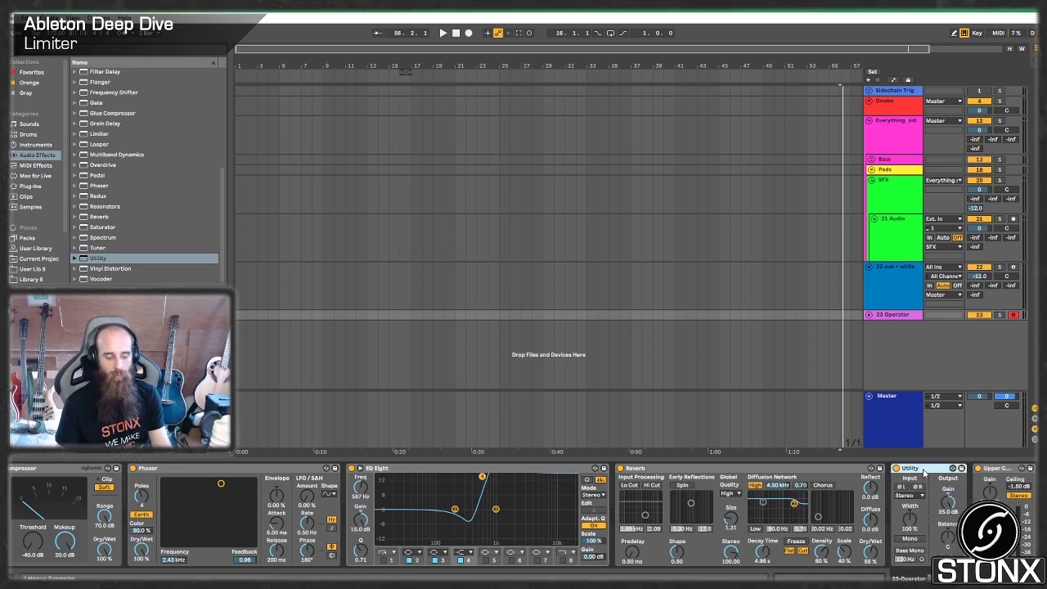
key(ctrl+d)
key(ctrl+d)
key(ctrl+d)
key(ctrl+d)
key(ctrl+d)
key(ctrl+d)
key(ctrl+d)
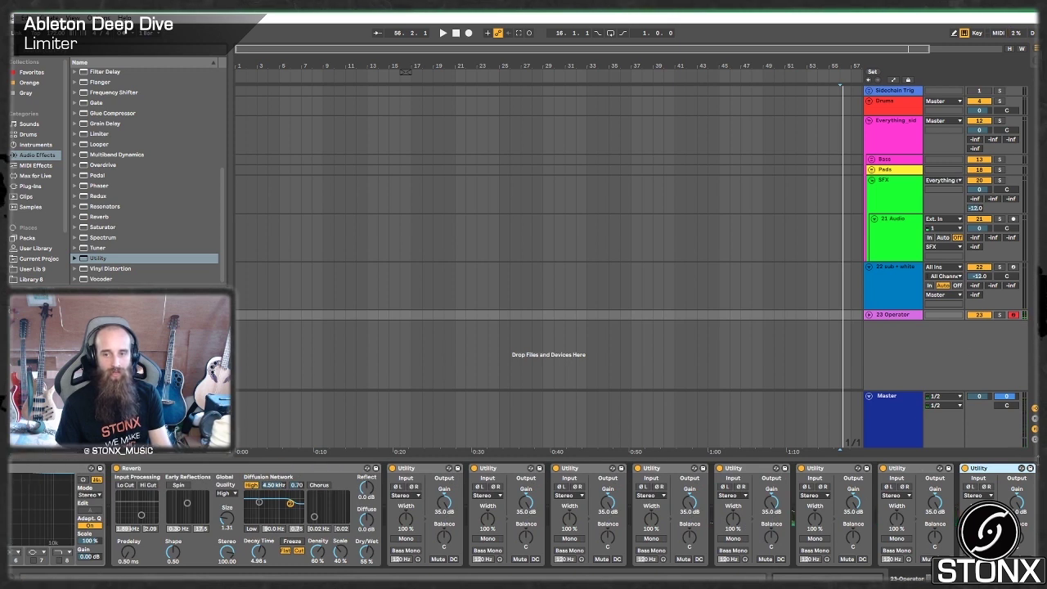
scroll(958, 515, right, 3)
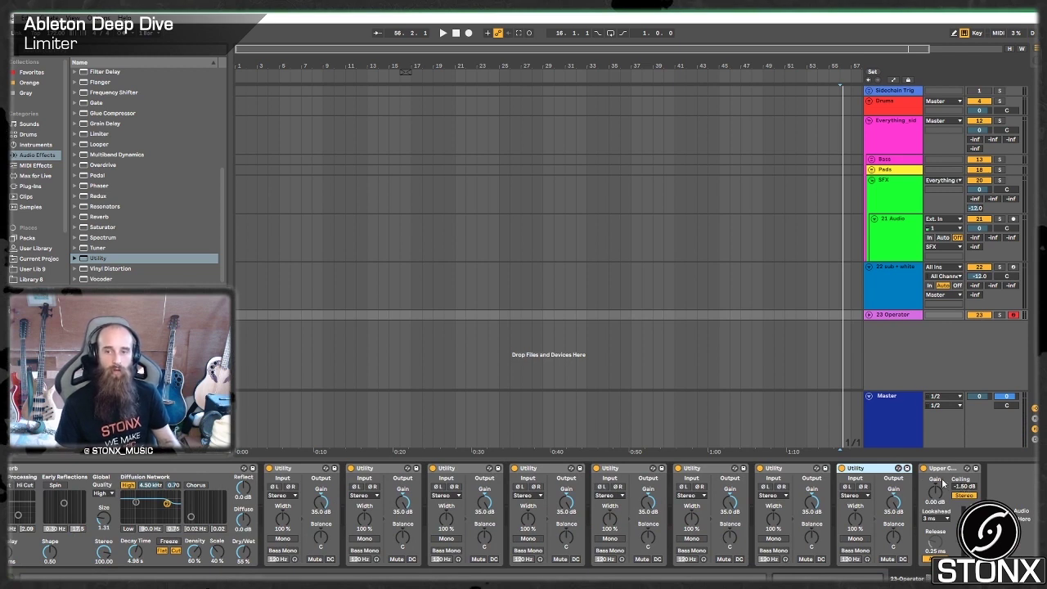
key(a)
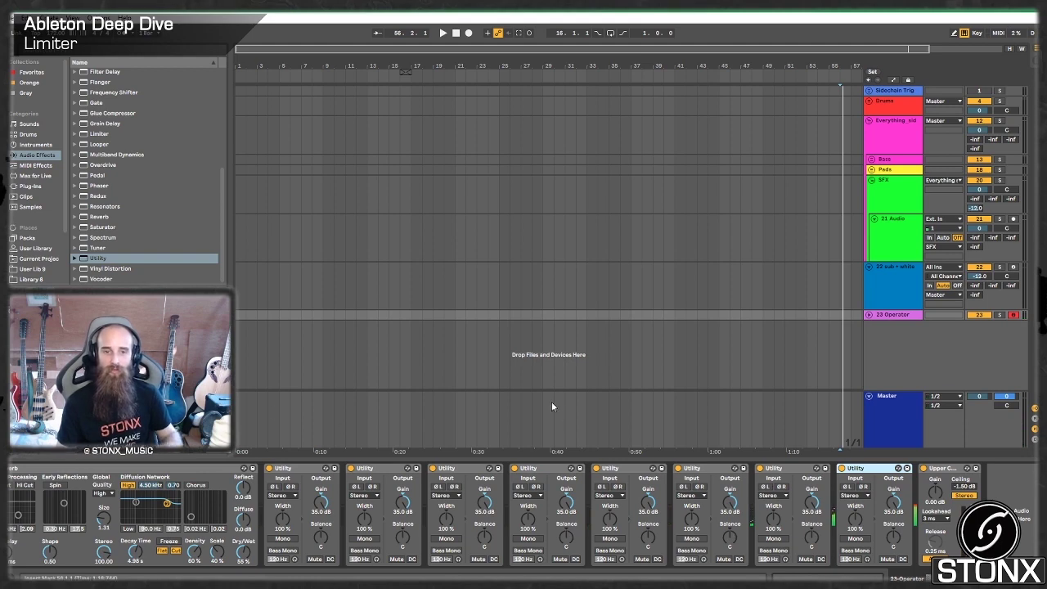
Fold the Phaser and the EQ Eight on the Operator track to compact the device chain
scroll(741, 526, left, 10)
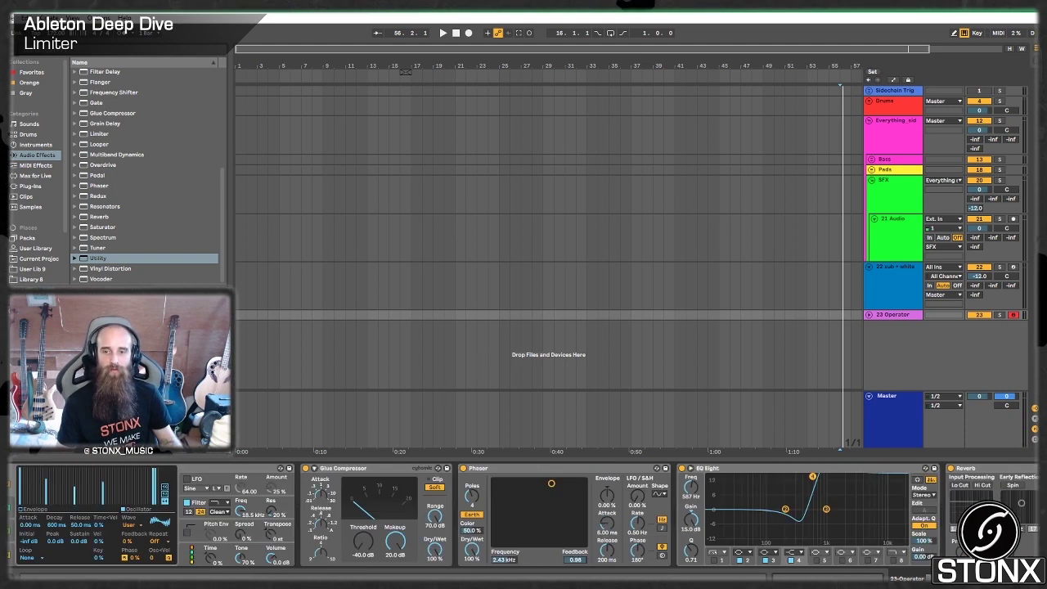
double_click(645, 468)
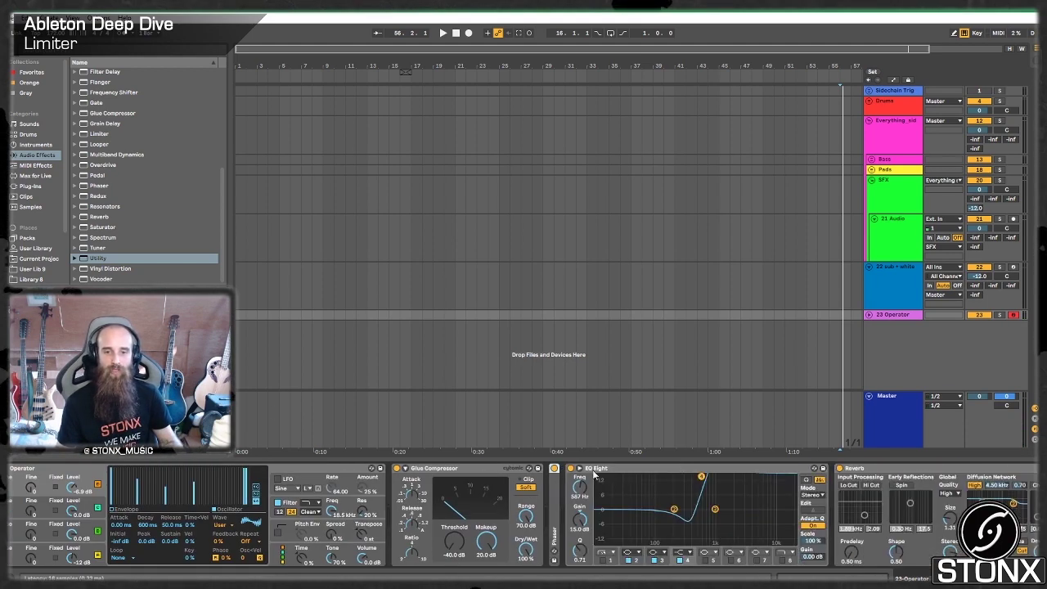
double_click(641, 468)
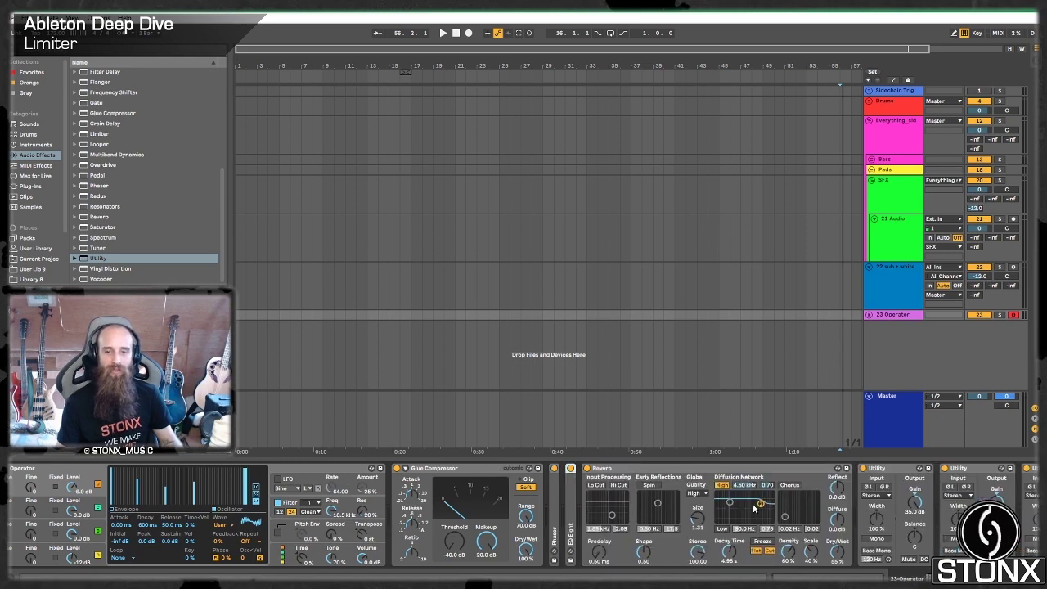
scroll(498, 515, right, 5)
scroll(605, 537, right, 1)
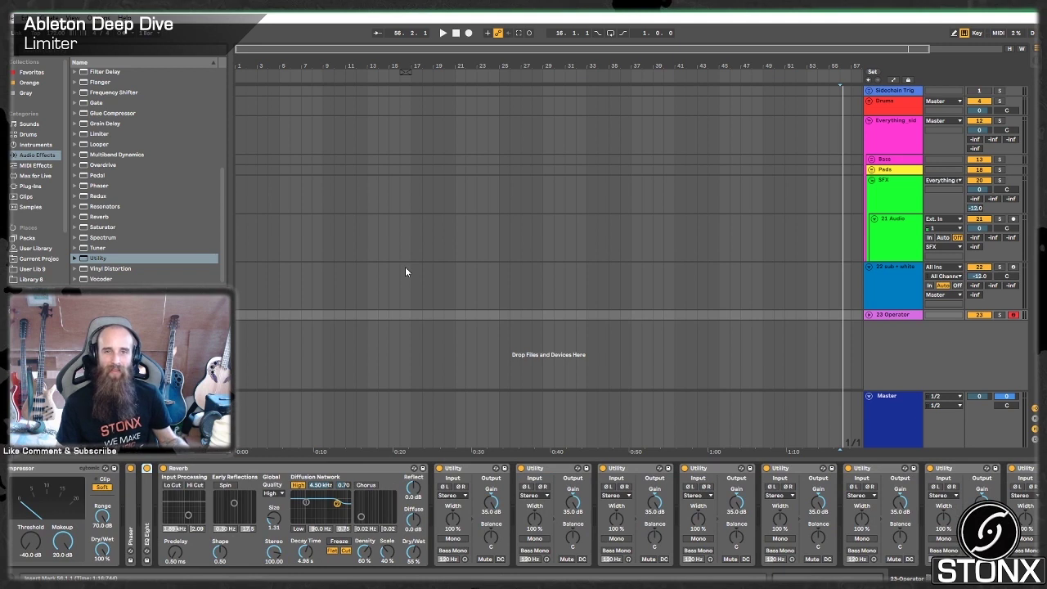
right_click(302, 474)
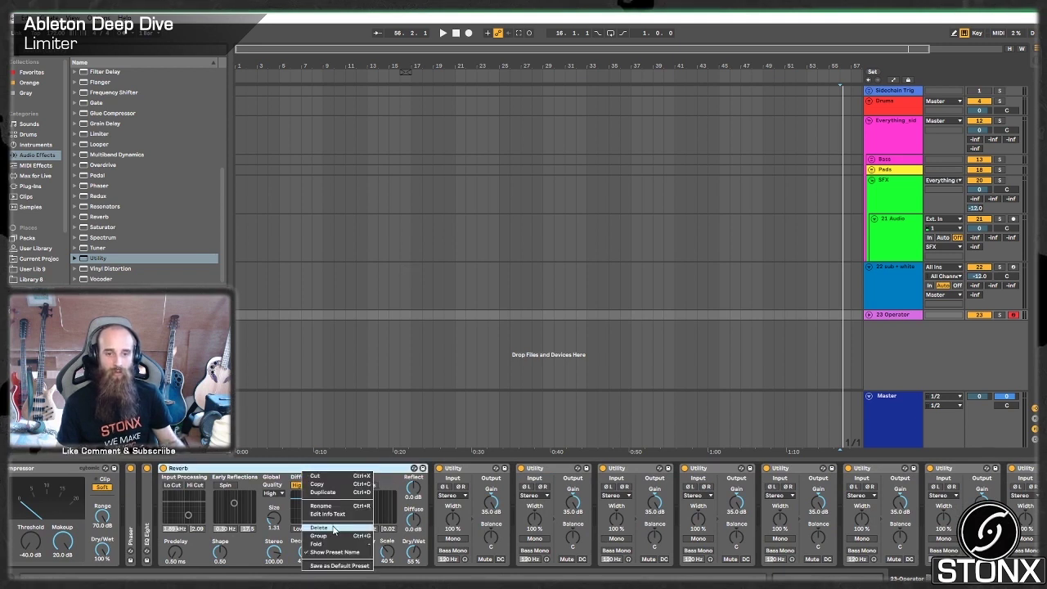
key(Escape)
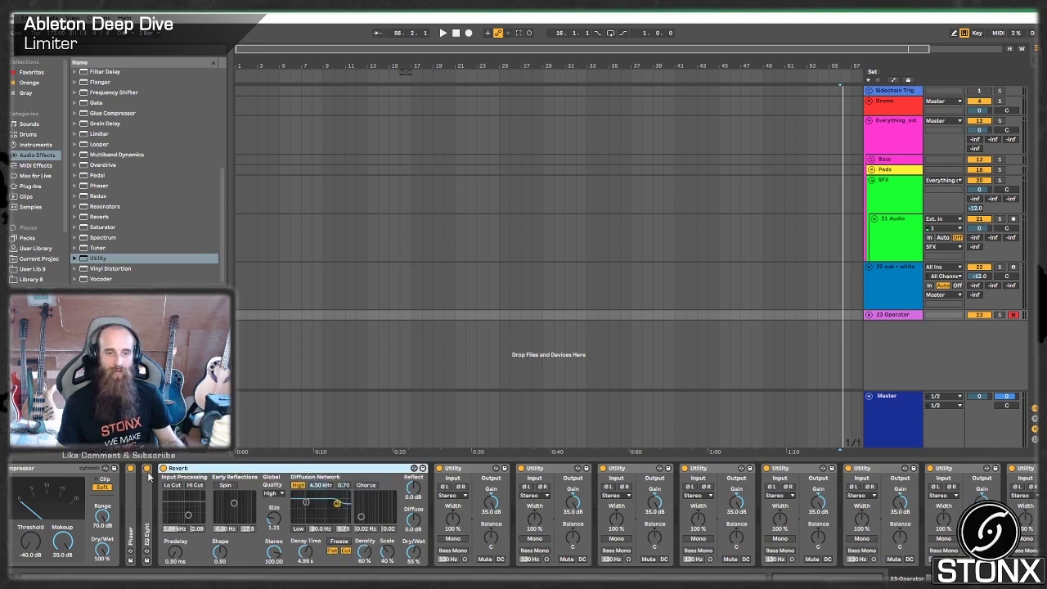
click(61, 474)
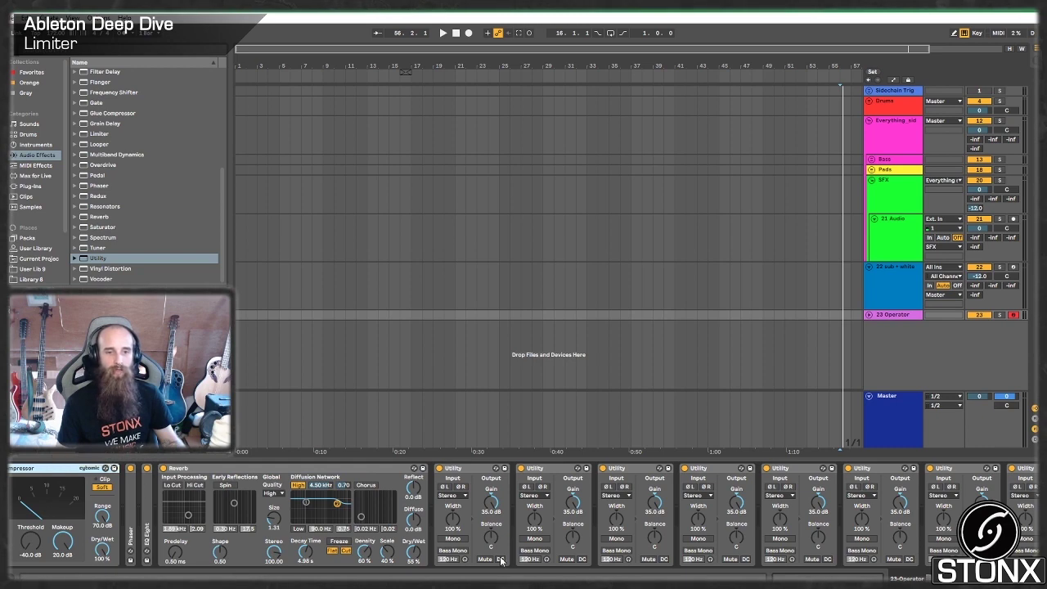
double_click(146, 513)
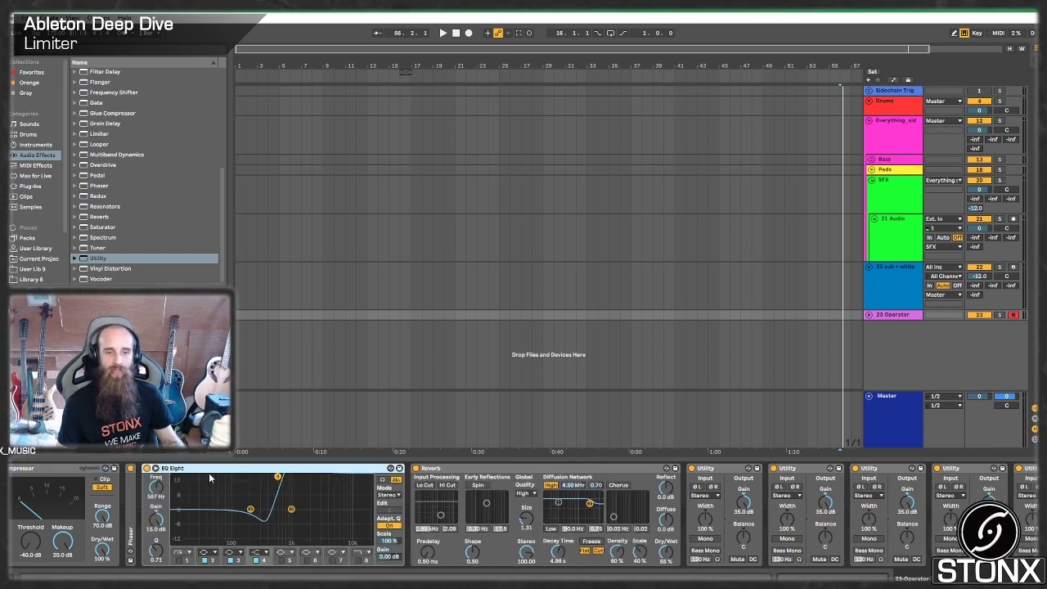
double_click(271, 471)
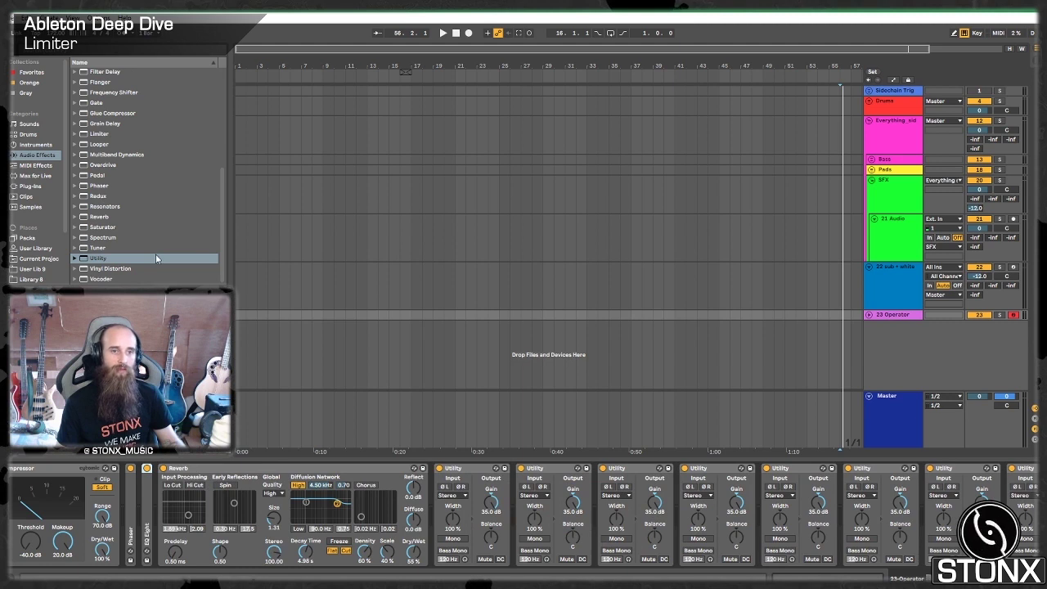
Insert a Filter Delay from the audio effects before the last two Utilities in the Operator chain
scroll(170, 235, up, 3)
scroll(170, 231, up, 5)
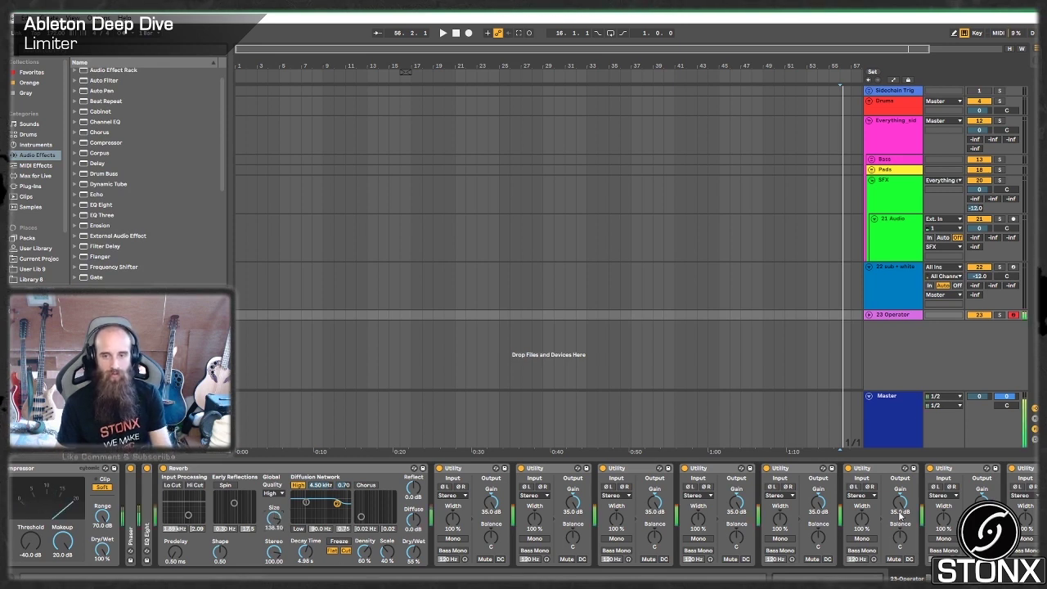
scroll(547, 515, right, 3)
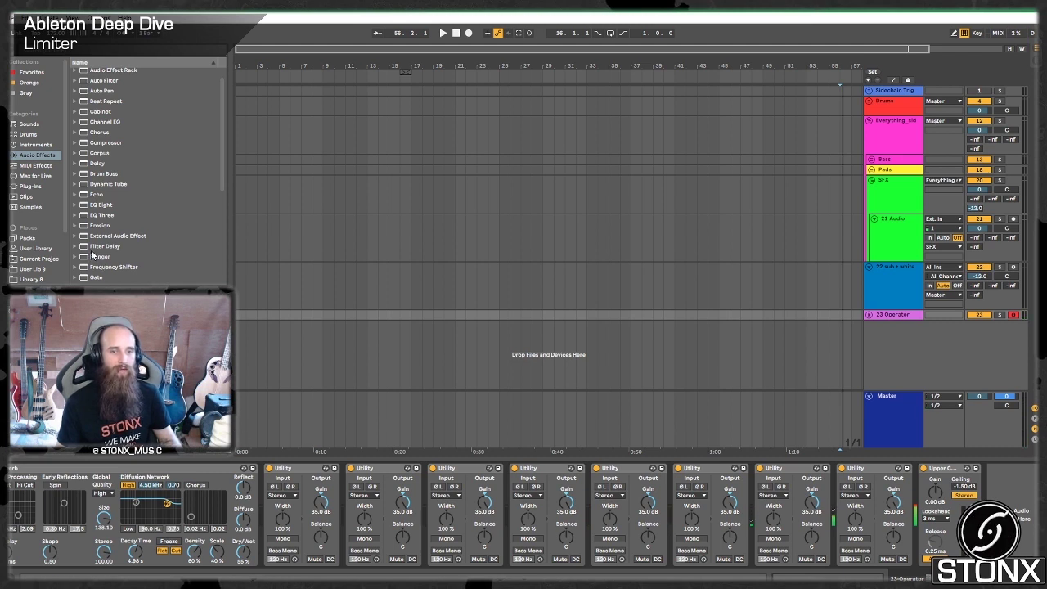
drag(93, 248, 764, 527)
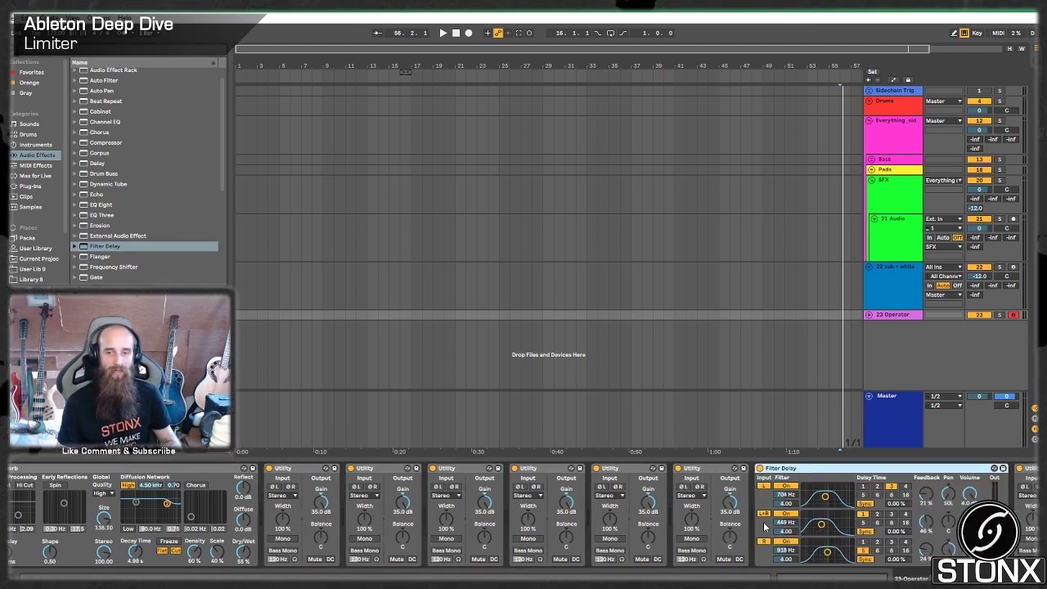
scroll(523, 515, right, 3)
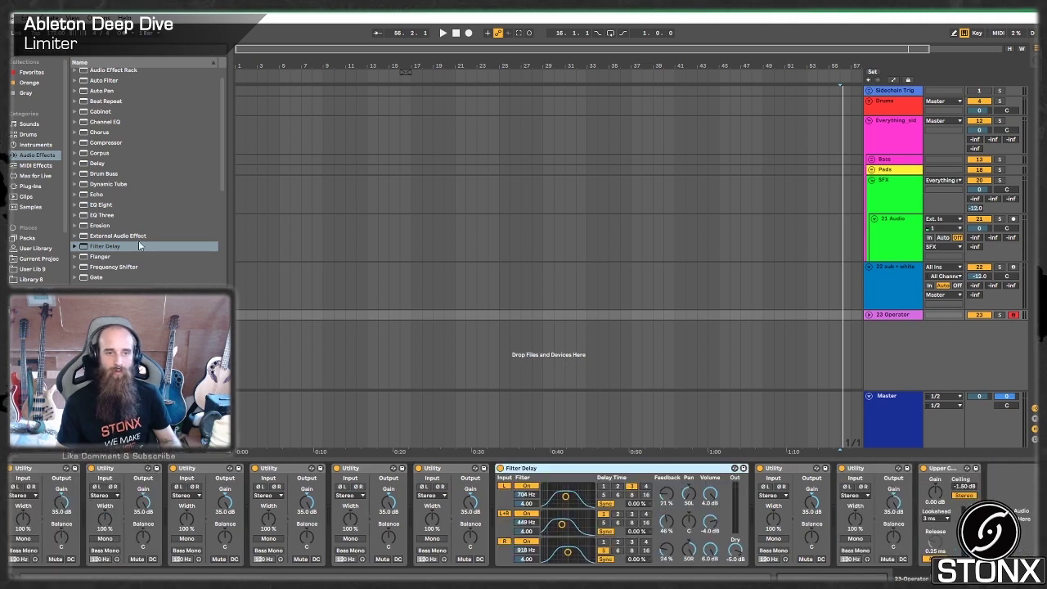
Replace the Filter Delay with a Grain Delay set to 46.2 Hz frequency and -16.8 pitch
scroll(116, 272, down, 3)
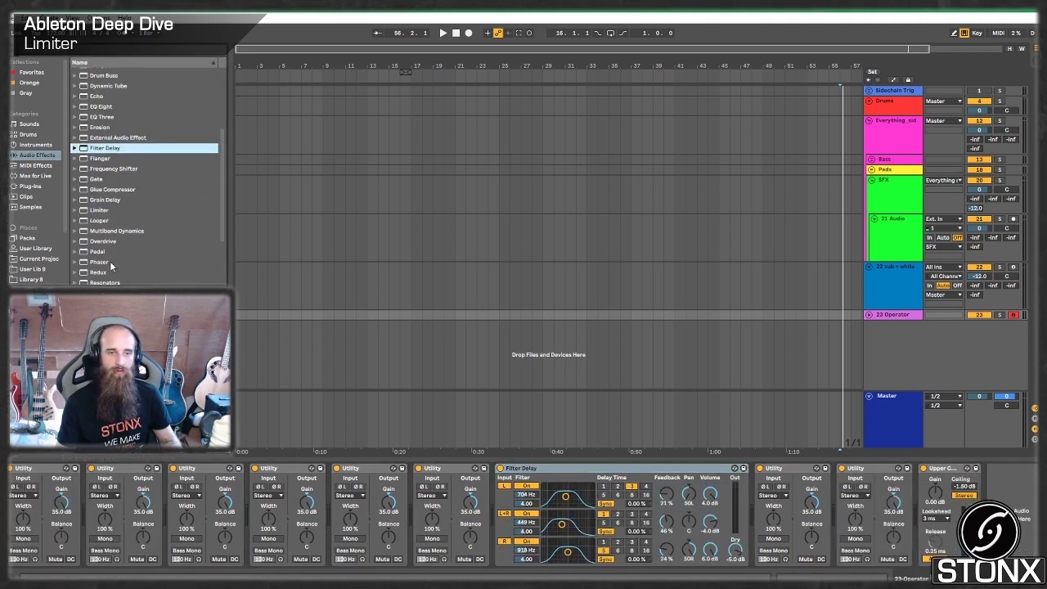
drag(101, 204, 562, 517)
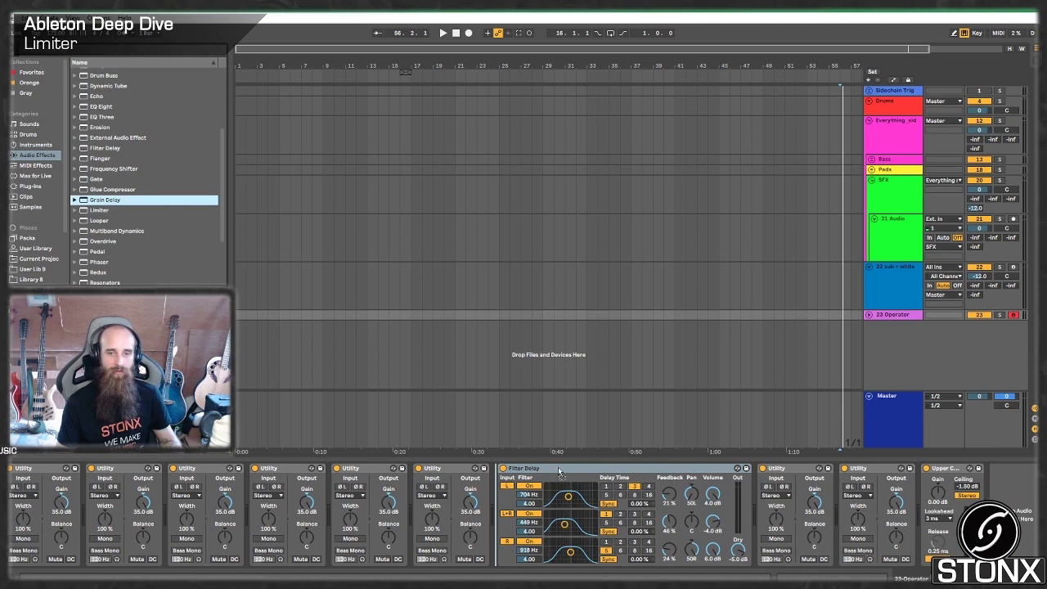
drag(559, 472, 785, 472)
right_click(785, 472)
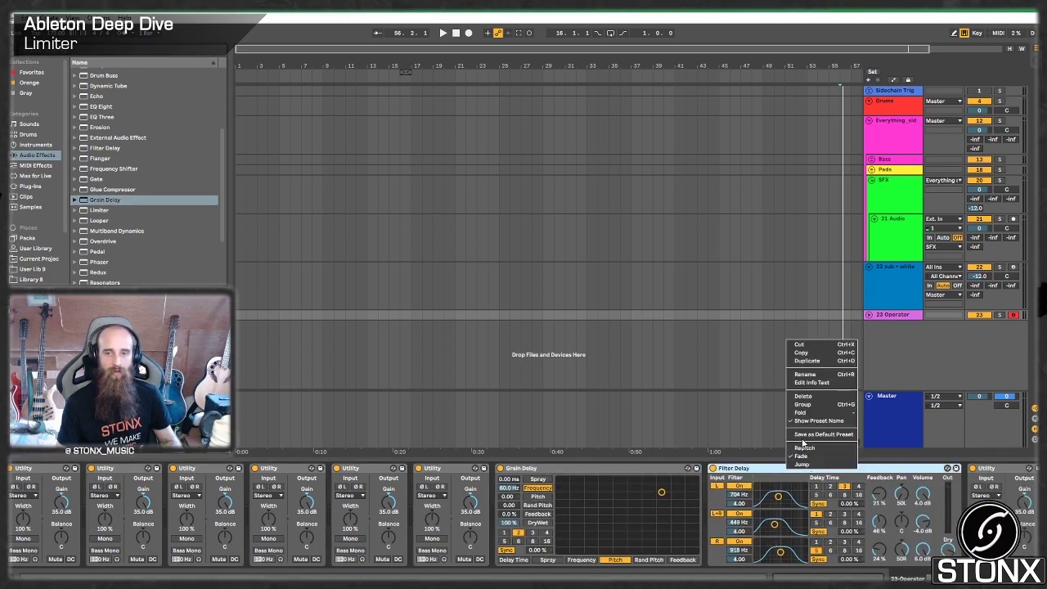
click(802, 395)
drag(664, 491, 613, 496)
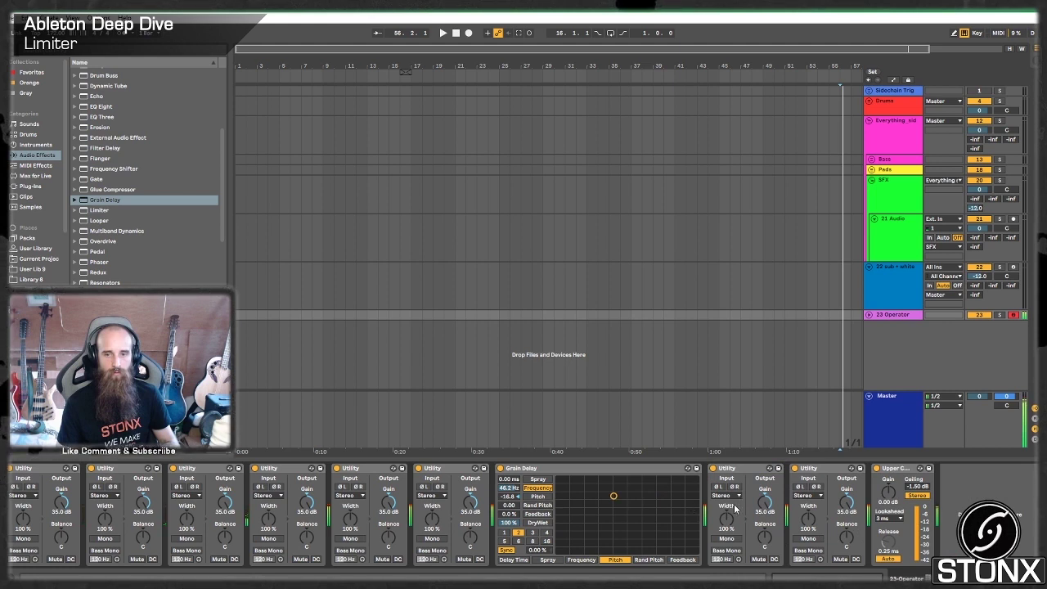
Search the audio effects for "ott" and insert the Multiband Dynamics OTT preset directly after the Reverb
scroll(114, 274, down, 3)
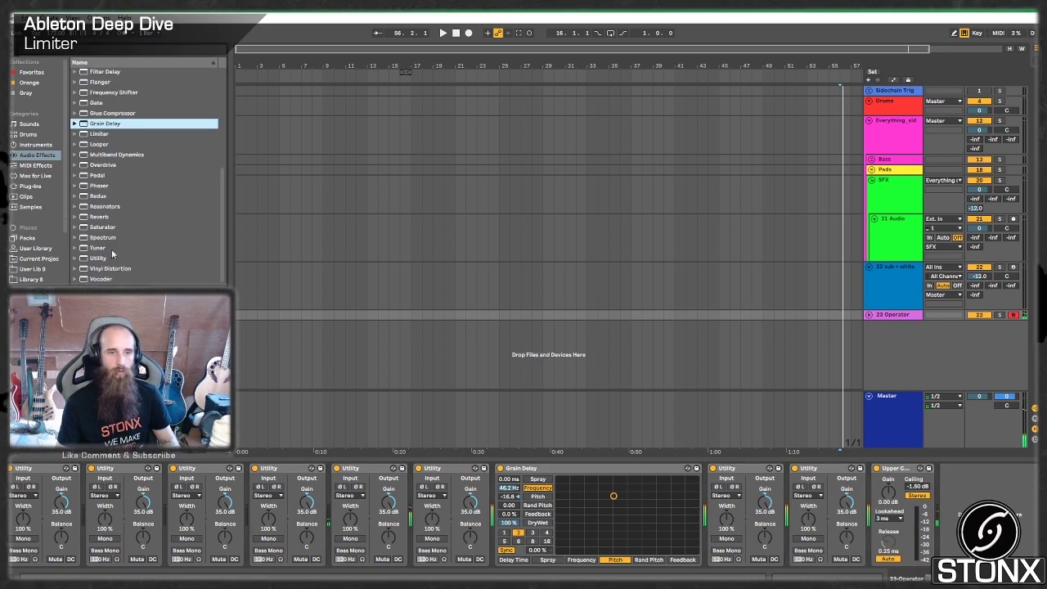
click(54, 53)
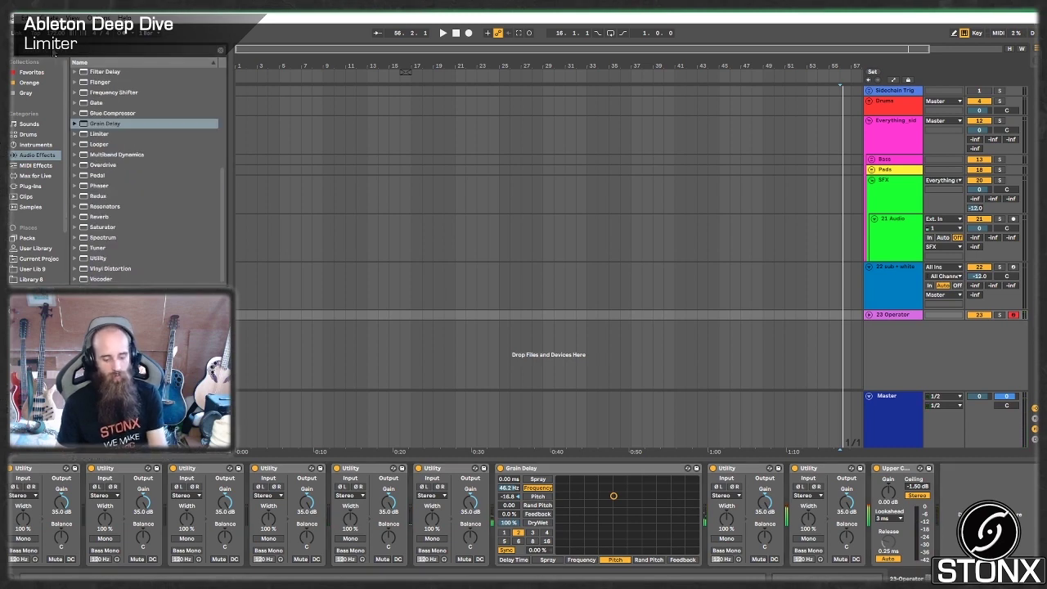
text(ott)
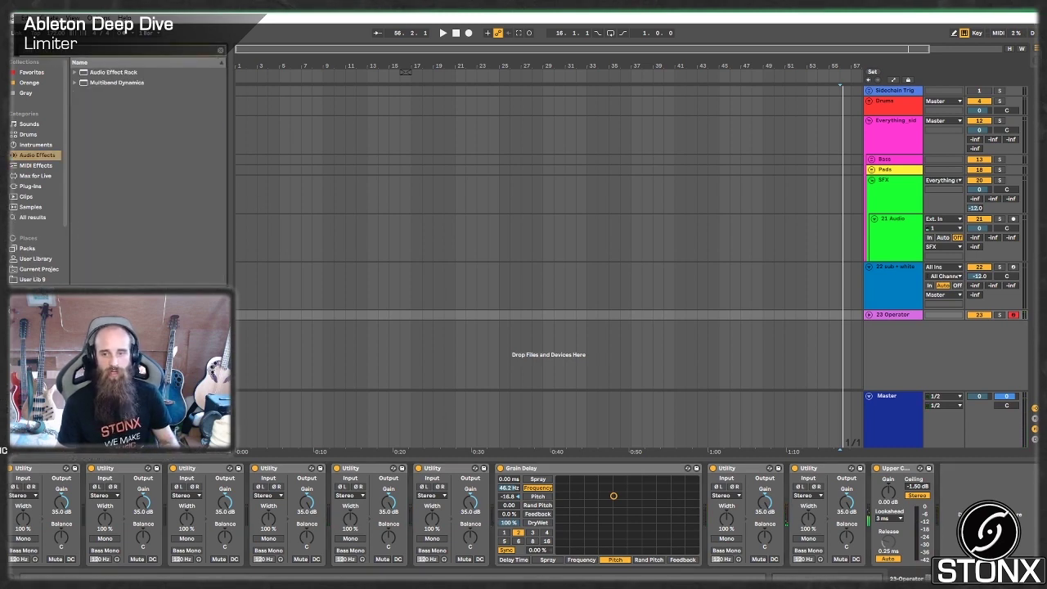
drag(994, 578, 970, 578)
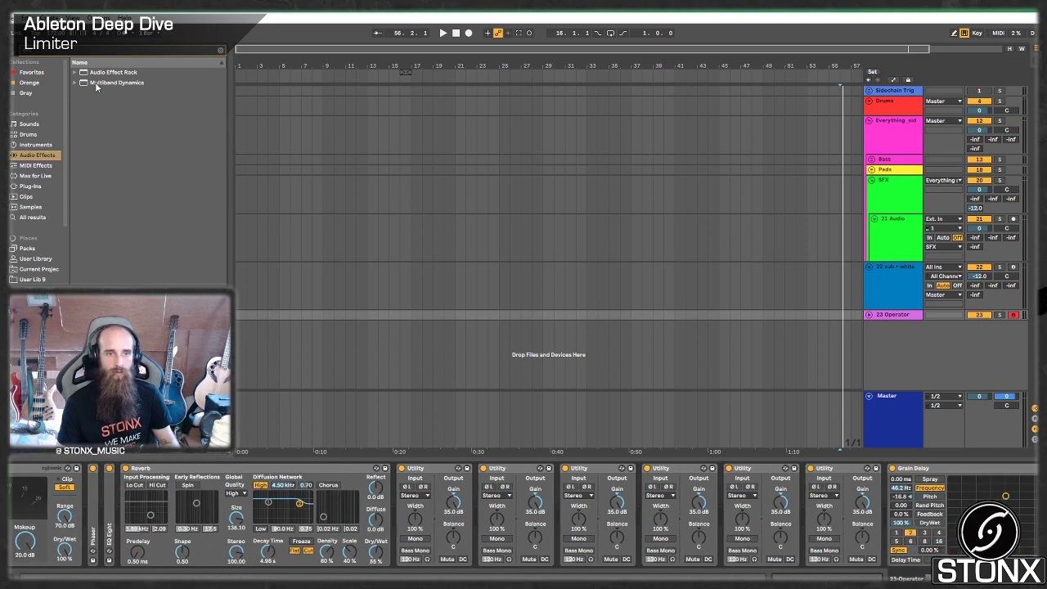
click(74, 83)
drag(96, 95, 391, 517)
Duplicate the OTT device to make eight in a row and play a note through the chain
key(ctrl+d)
key(ctrl+d)
key(ctrl+d)
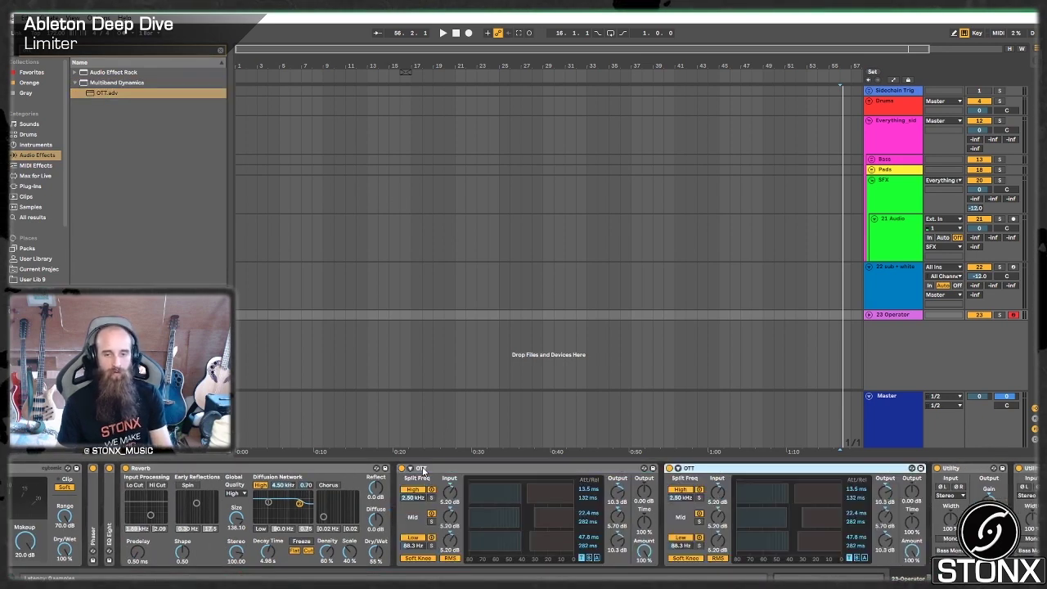
key(space)
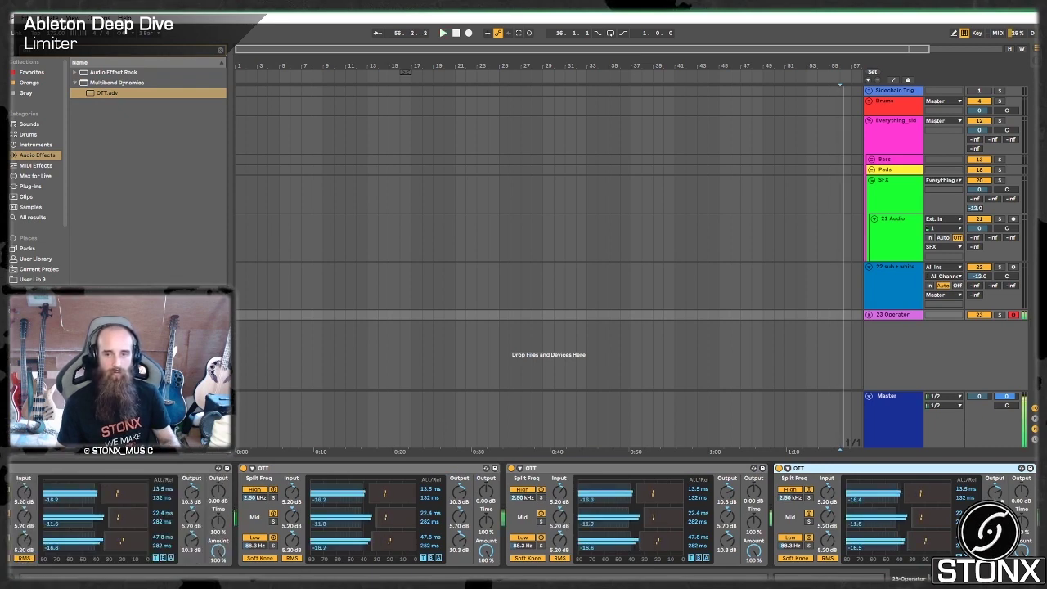
Examine the limiter at the end of the Operator chain and the limiter on the Master channel
scroll(523, 514, right, 10)
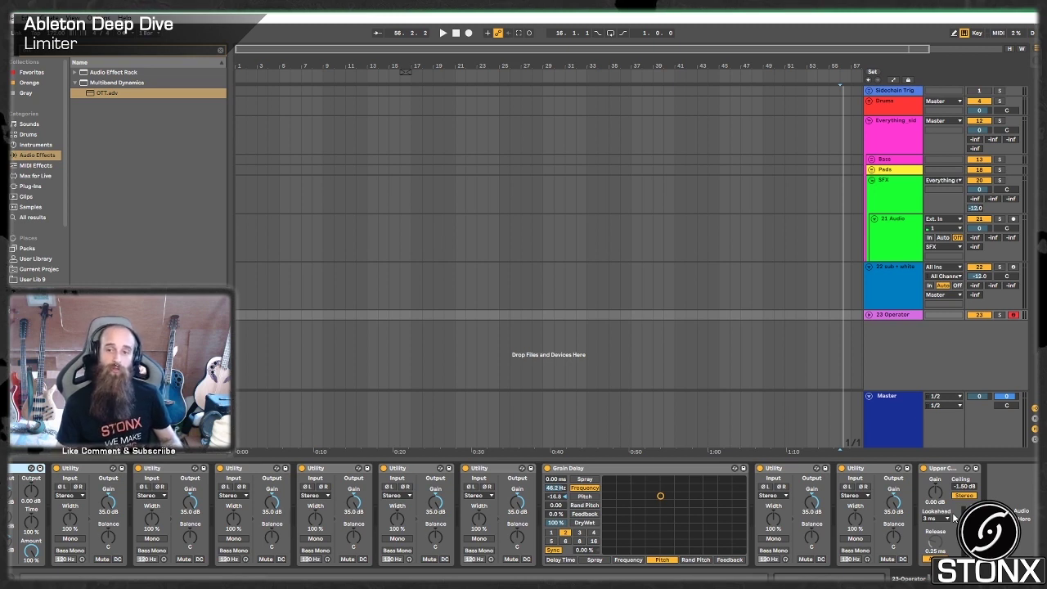
click(942, 468)
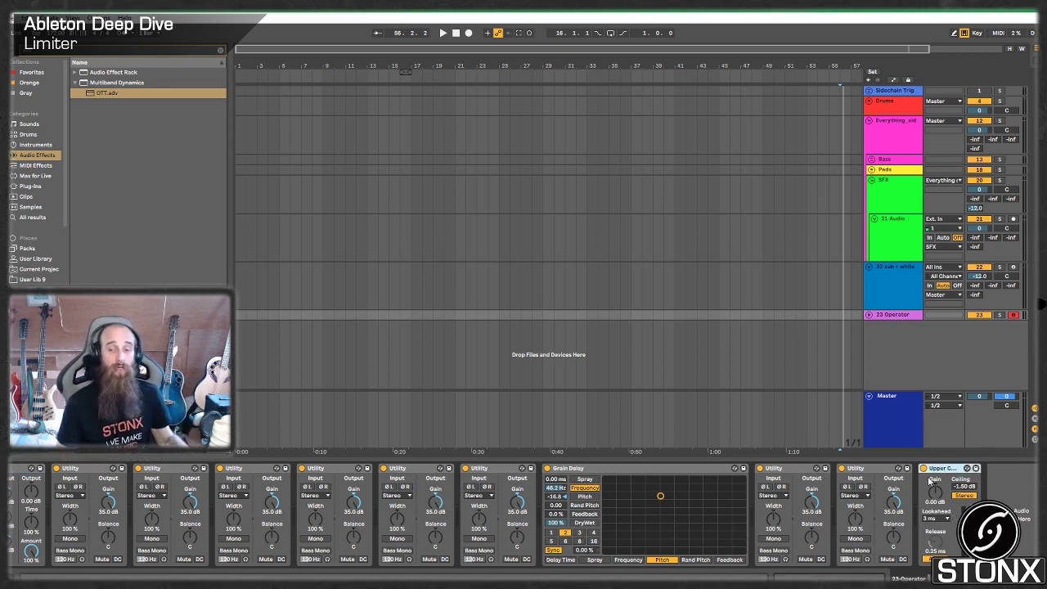
click(909, 421)
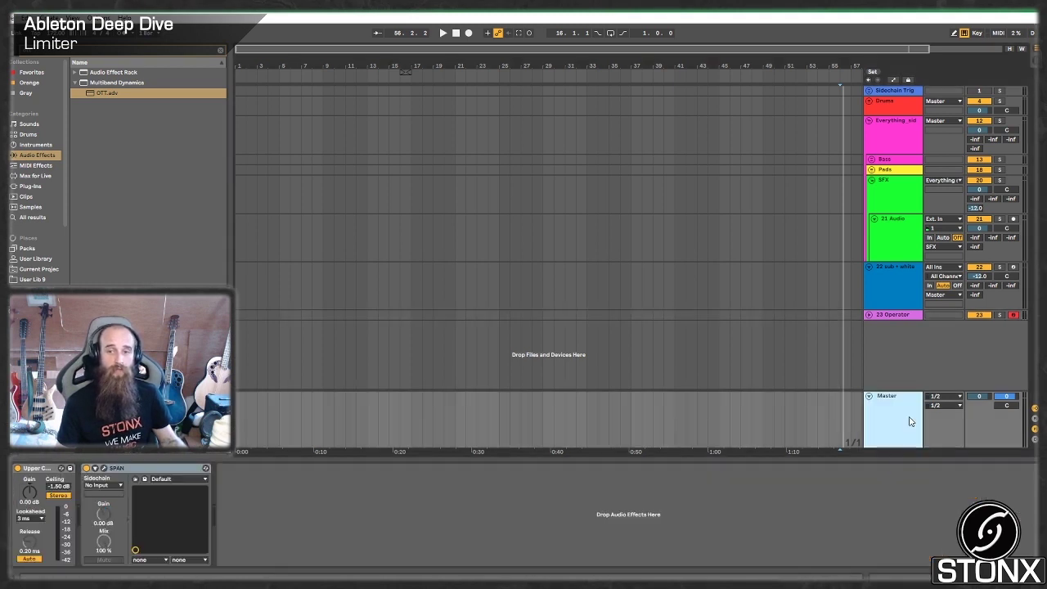
click(29, 468)
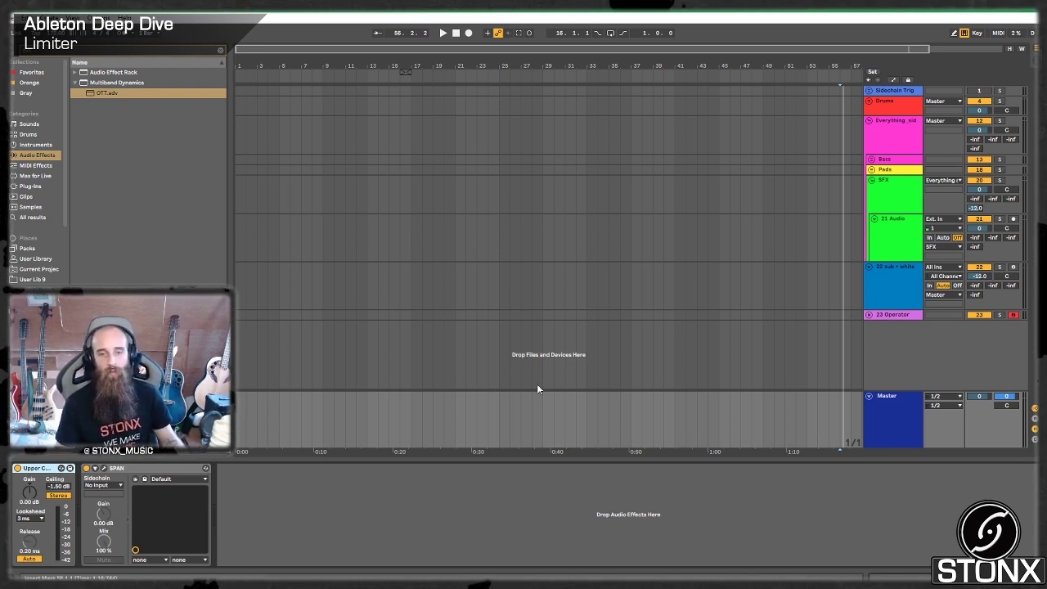
Group the Operator track's effects from the Glue Compressor through the last Utility into a rack and compare the sound with the rack bypassed
click(894, 316)
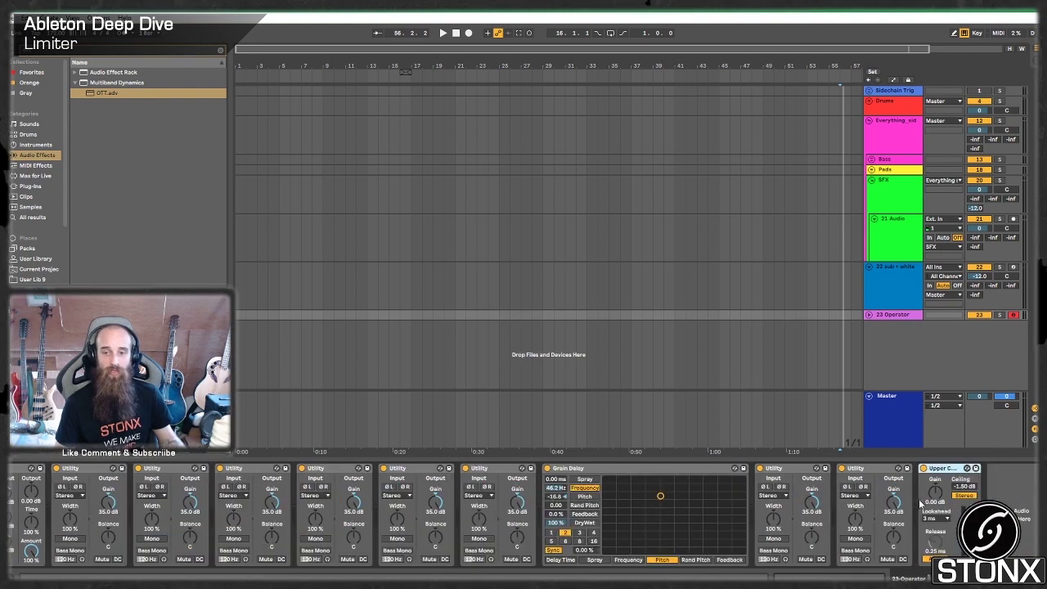
click(882, 469)
scroll(882, 475, left, 15)
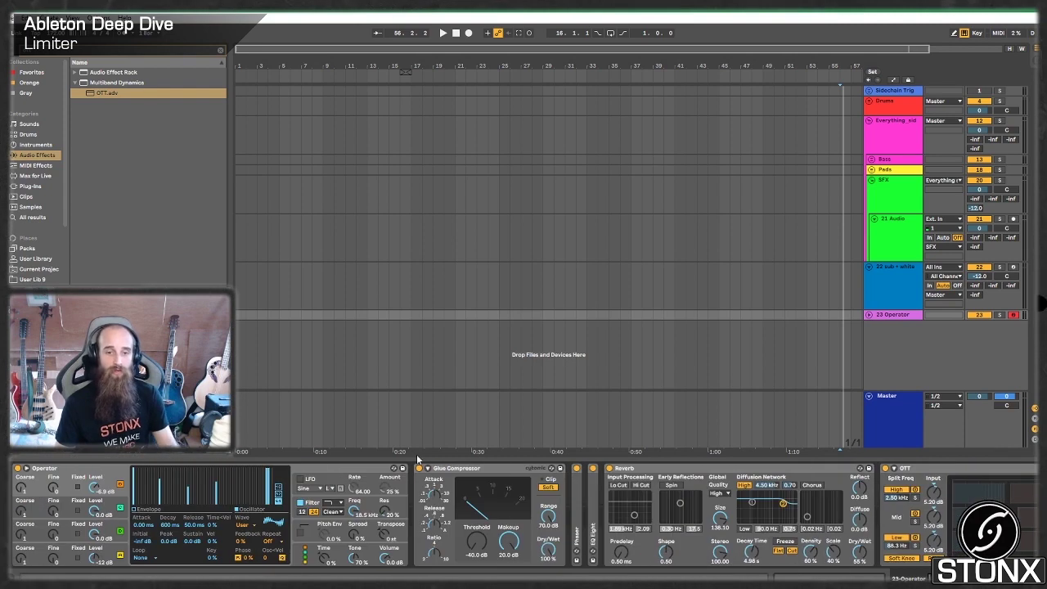
shift+click(481, 469)
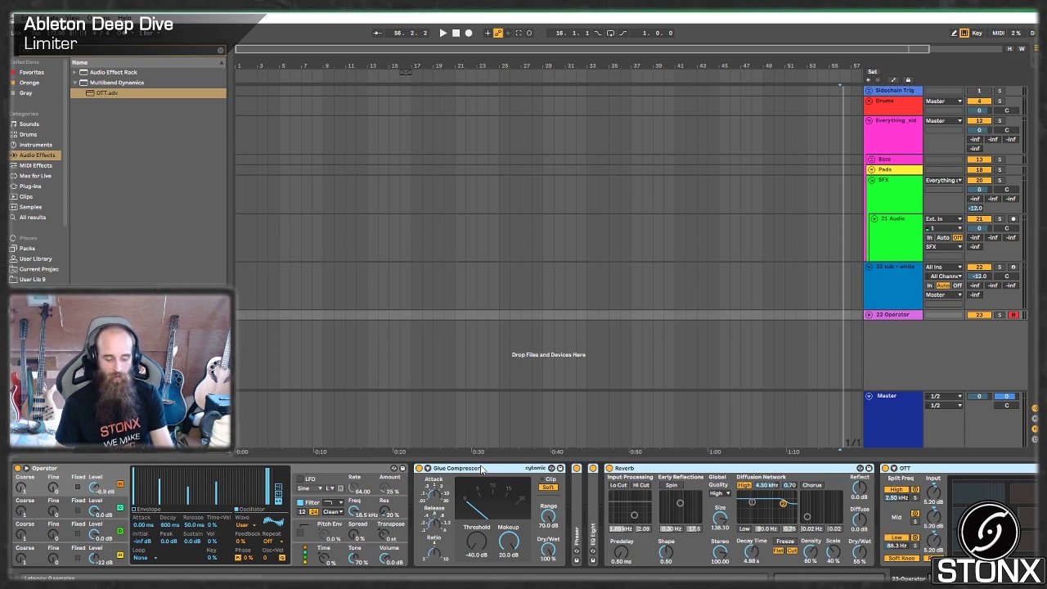
key(ctrl+g)
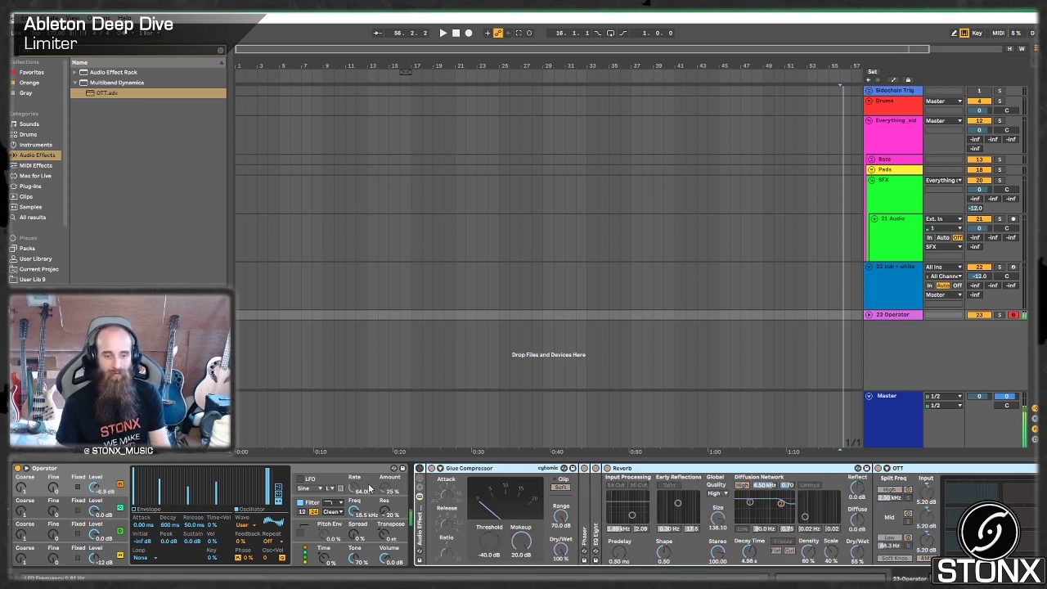
key(z)
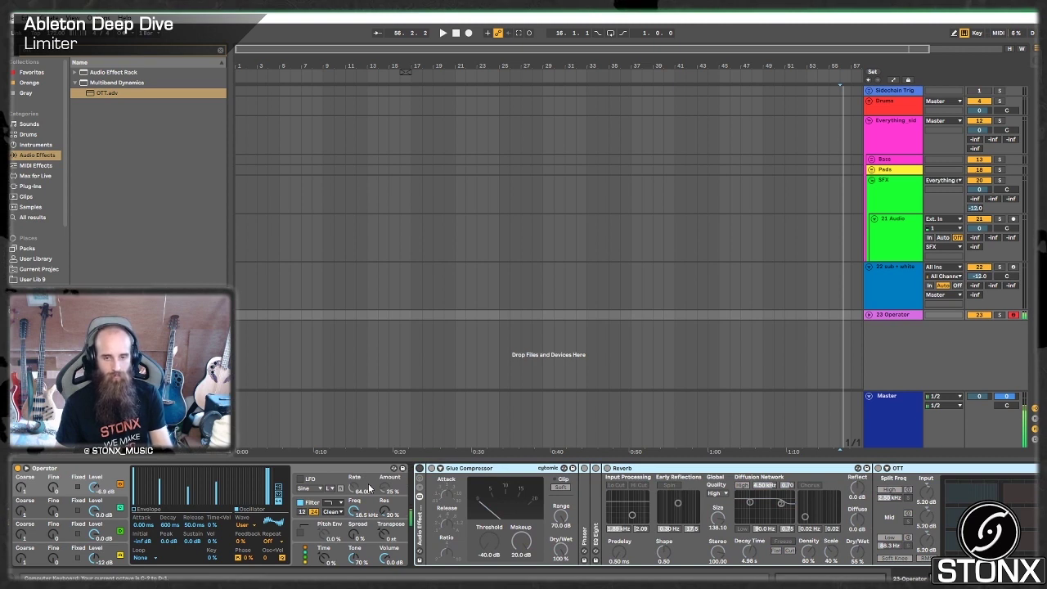
click(418, 469)
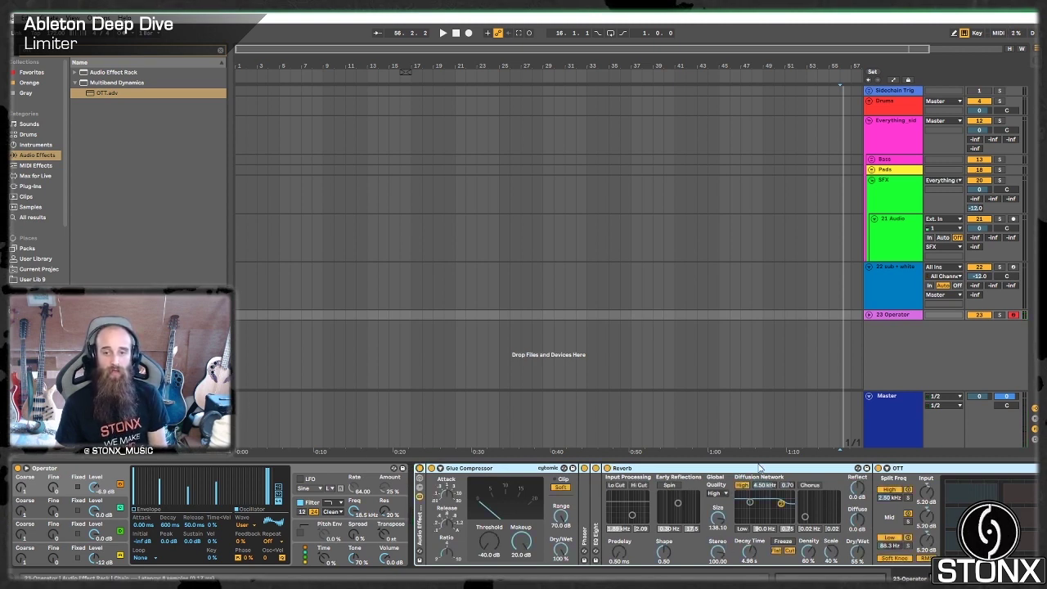
Fold the remaining devices inside the effect rack: the Reverb, all OTTs, all Utilities, the Grain Delay and the Glue Compressor
double_click(735, 469)
double_click(717, 471)
double_click(717, 470)
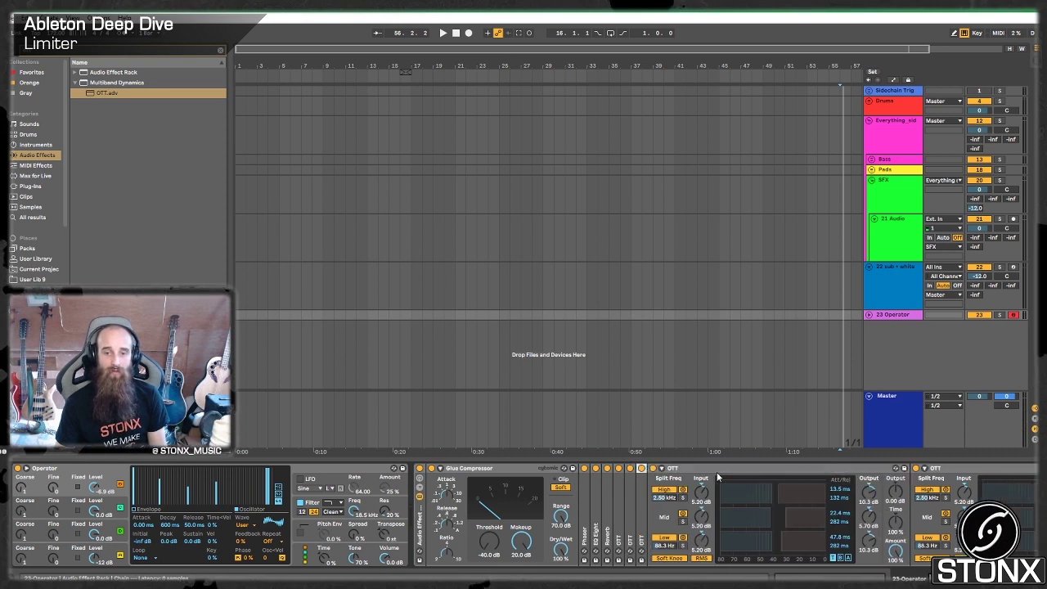
double_click(717, 470)
double_click(717, 470)
double_click(717, 470)
double_click(718, 470)
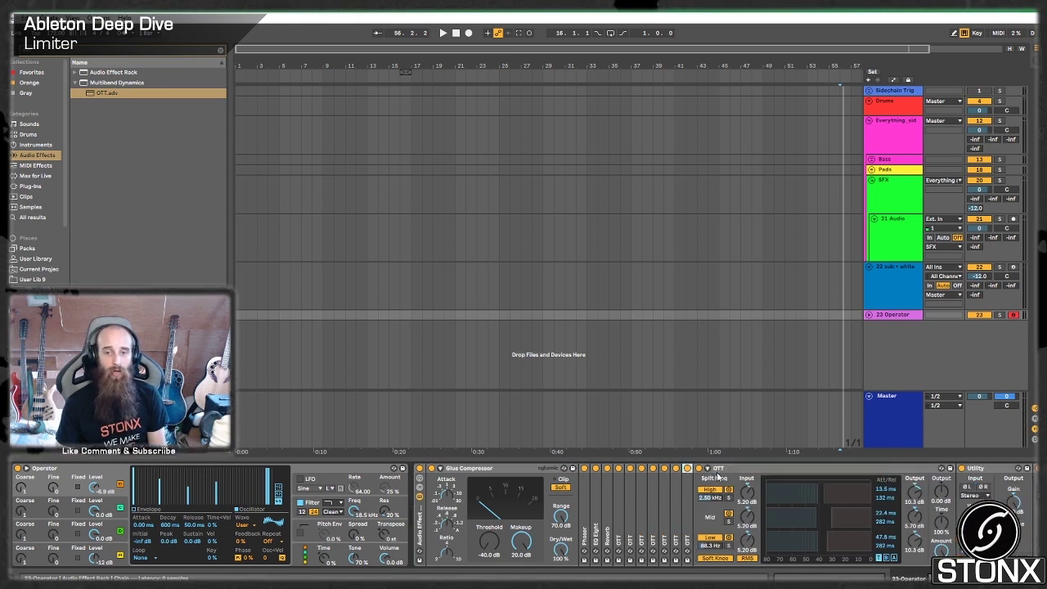
double_click(732, 470)
double_click(744, 470)
double_click(749, 470)
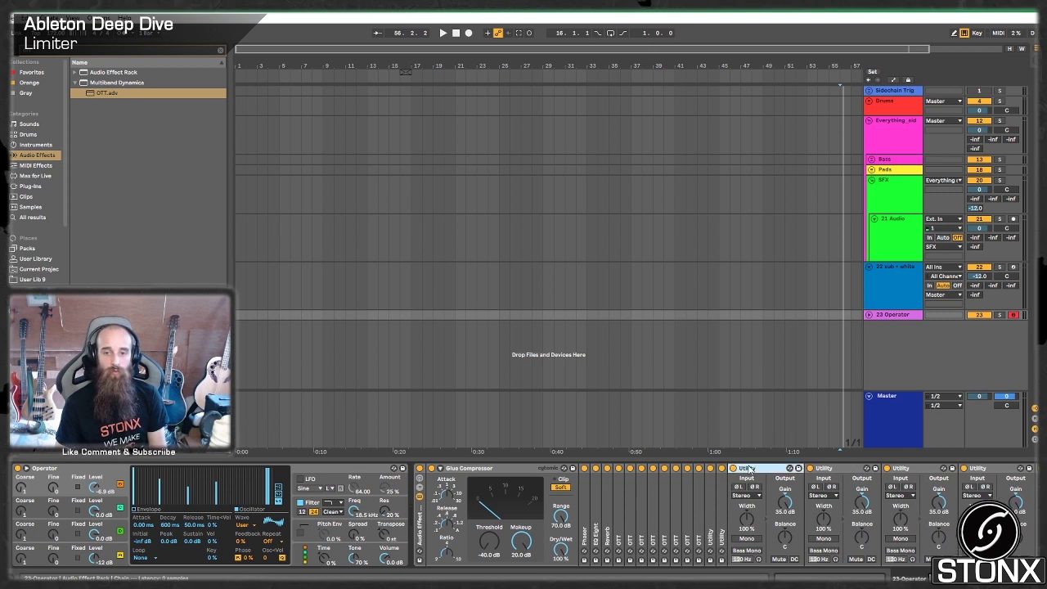
double_click(761, 470)
double_click(772, 471)
double_click(783, 469)
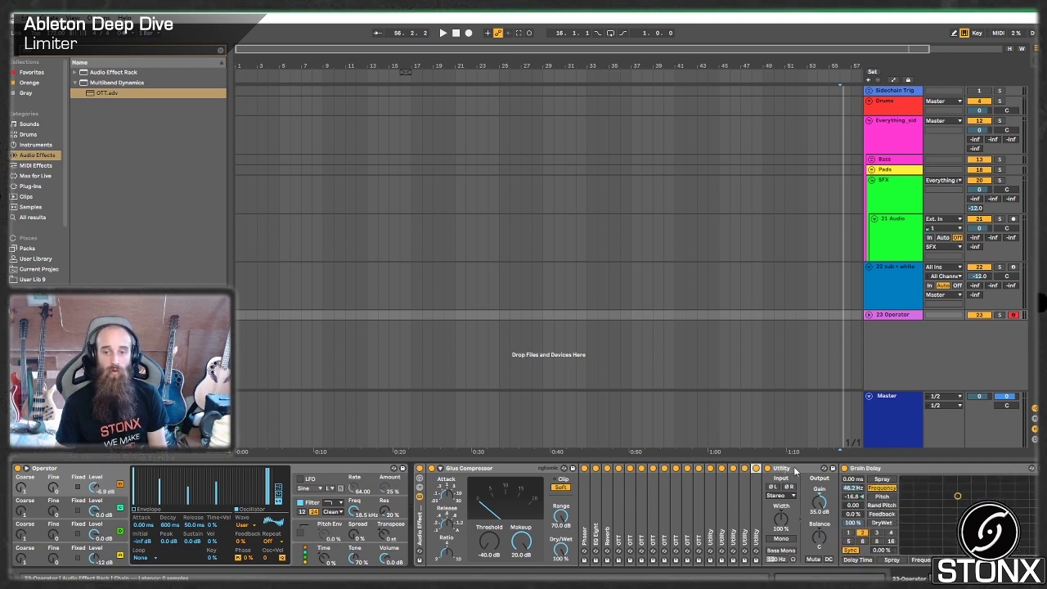
double_click(794, 470)
double_click(800, 470)
double_click(808, 469)
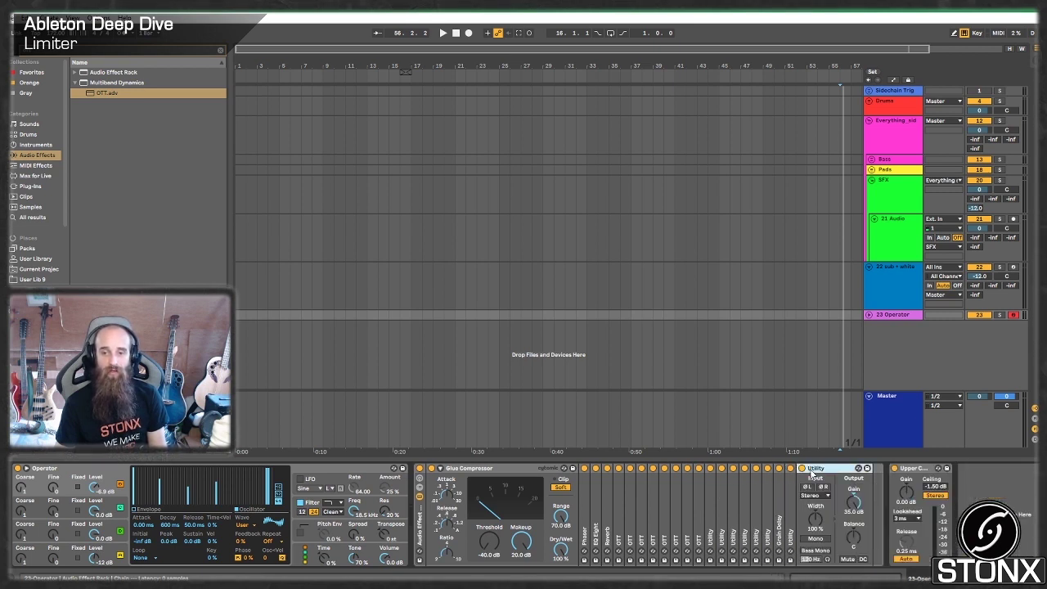
double_click(812, 469)
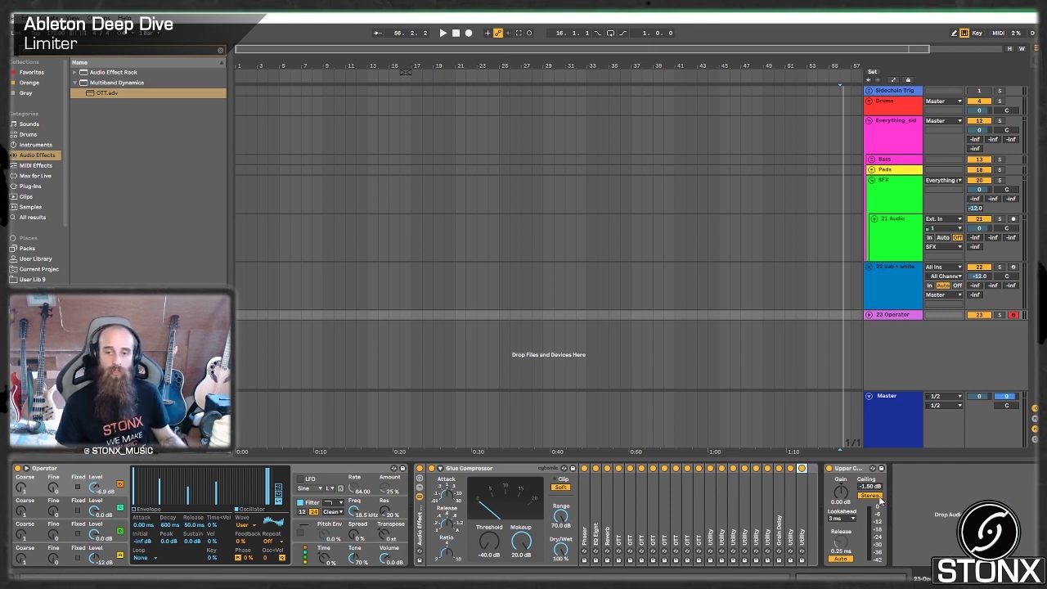
double_click(500, 469)
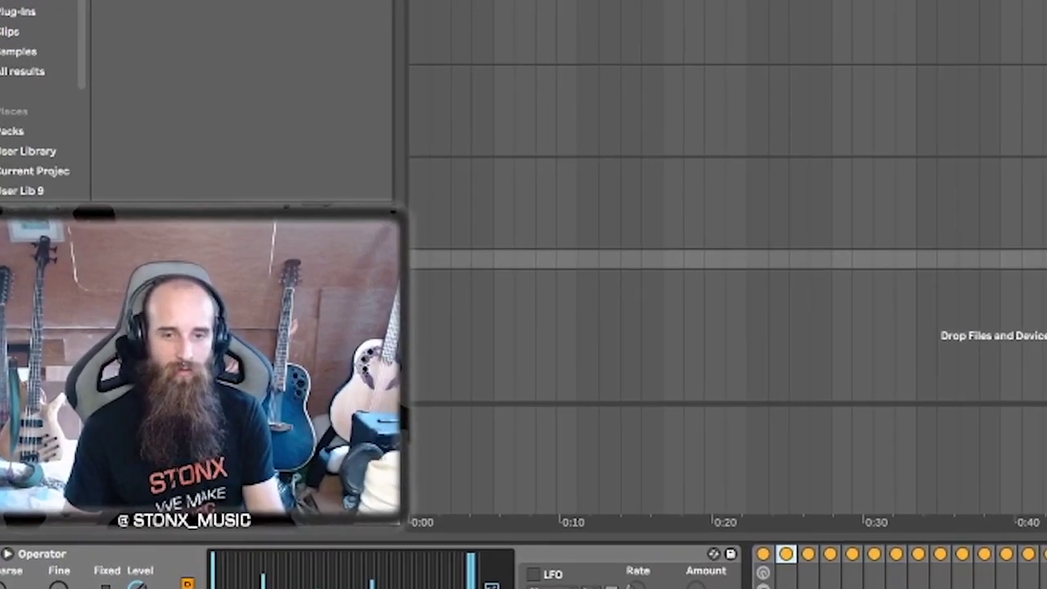